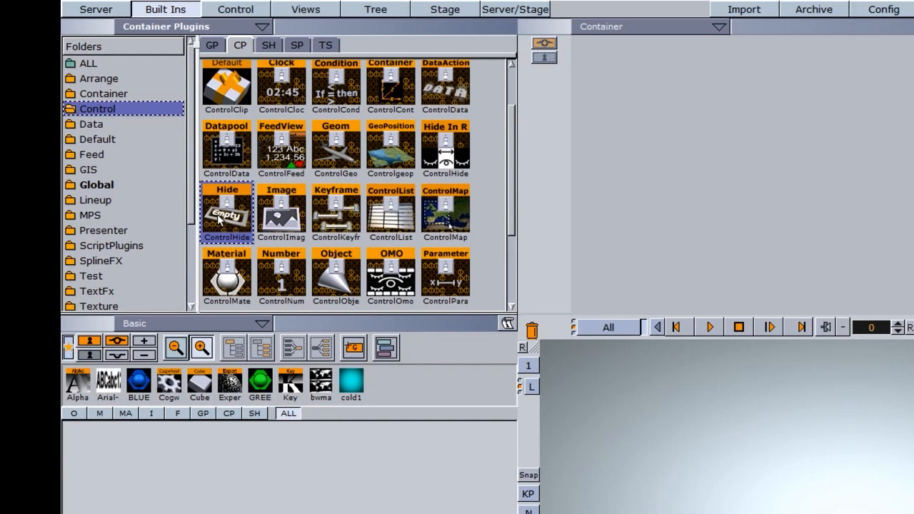
Add an Arial-Bold text to the empty scene and position it at X -217, Y 77
{"action": "left_click", "coordinate": [126, 11]}
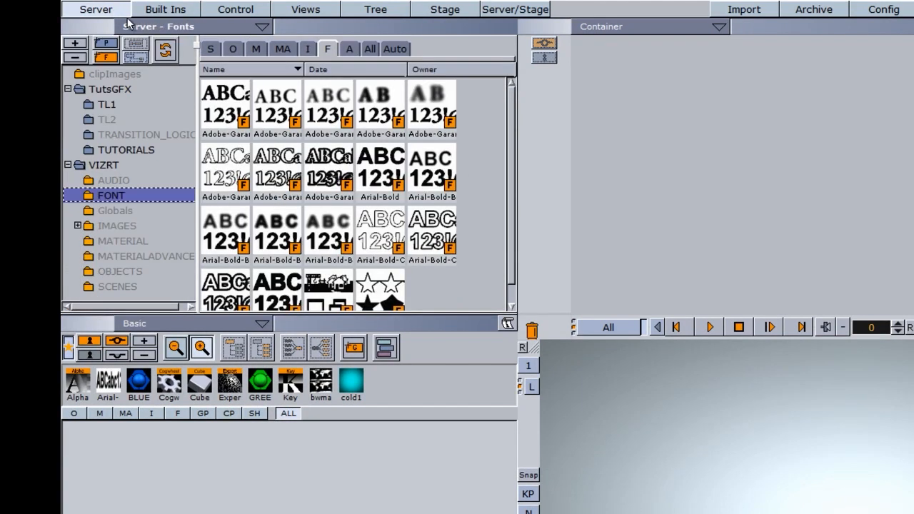
{"action": "left_click_drag", "start_coordinate": [379, 169], "coordinate": [330, 472]}
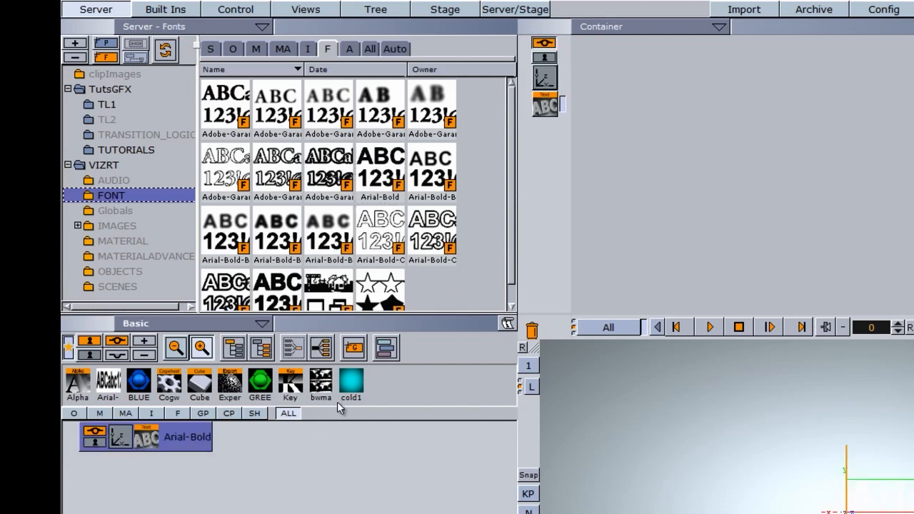
{"action": "left_click", "coordinate": [129, 437]}
{"action": "left_click_drag", "start_coordinate": [648, 74], "coordinate": [486, 98]}
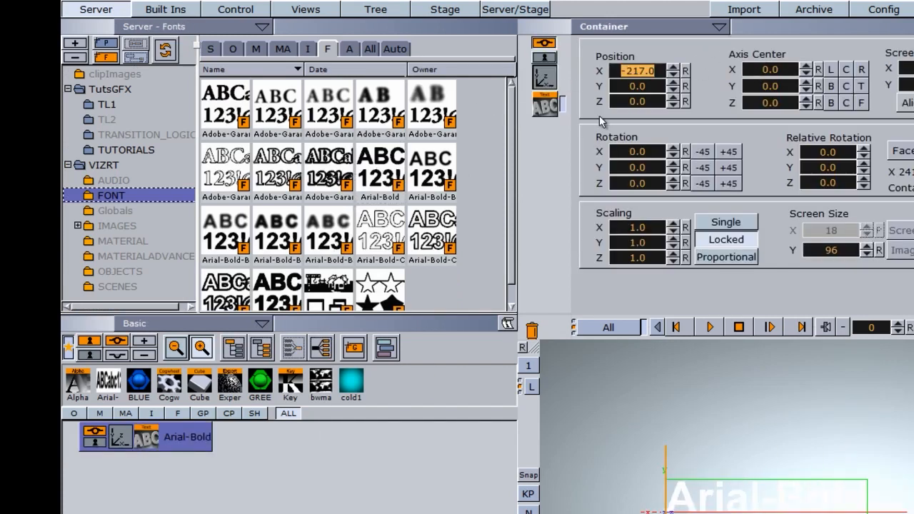
{"action": "left_click_drag", "start_coordinate": [625, 90], "coordinate": [678, 90]}
Apply the BLUE material to the Arial-Bold text and place the text under a new parent container
{"action": "left_click_drag", "start_coordinate": [140, 380], "coordinate": [168, 436]}
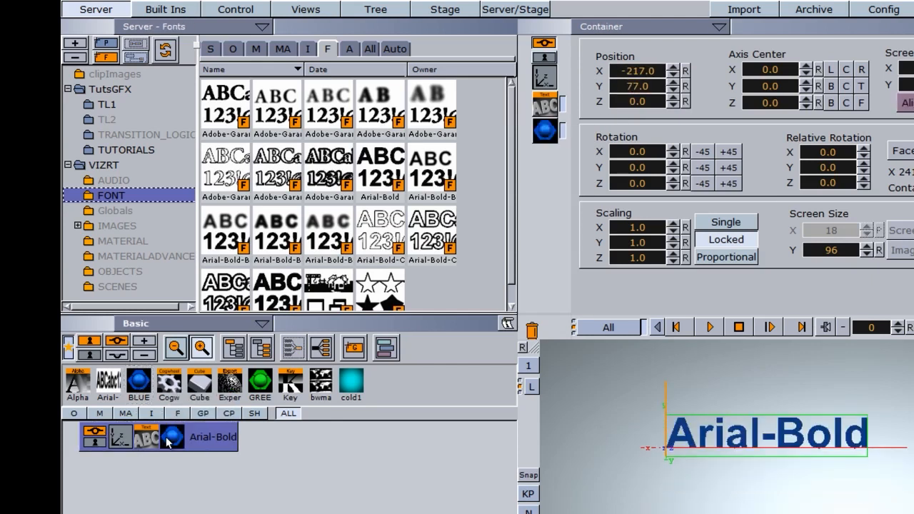
{"action": "left_click", "coordinate": [166, 9]}
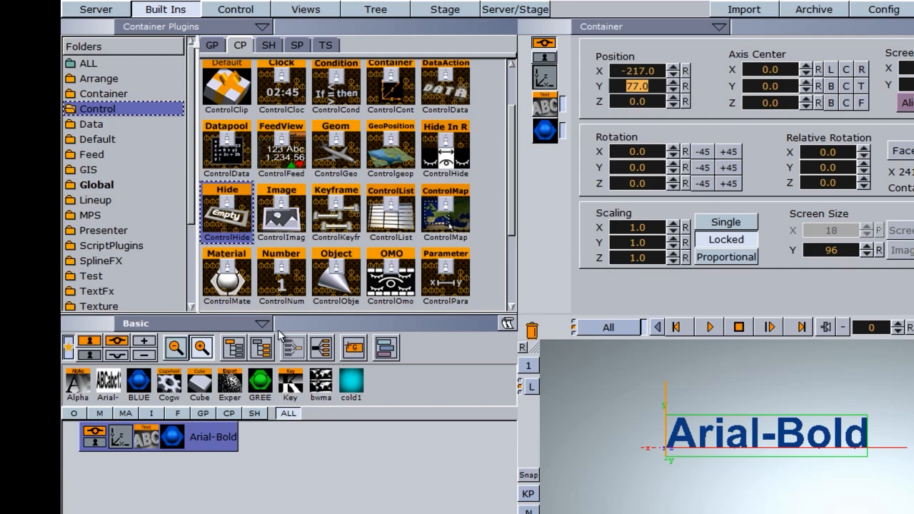
{"action": "left_click", "coordinate": [233, 348]}
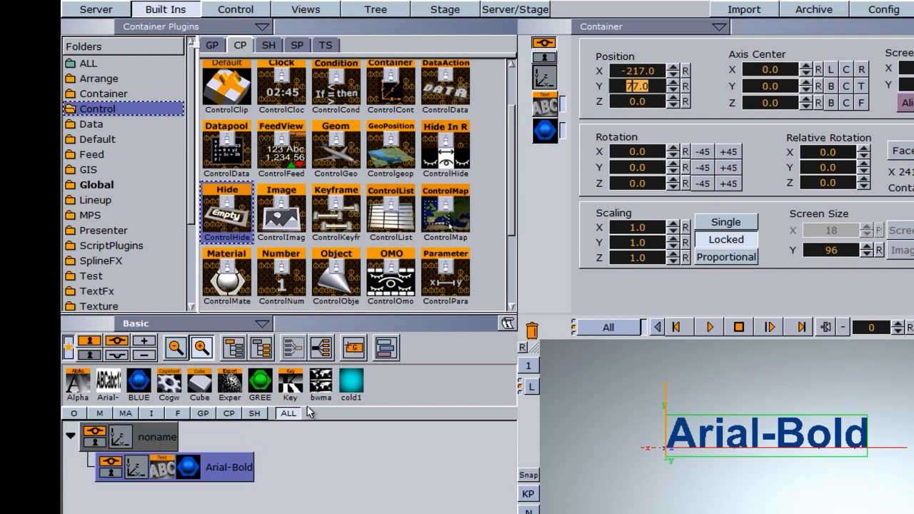
Add a Cone geometry as a child of the Arial-Bold text and apply the GREEN material to it
{"action": "left_click", "coordinate": [212, 45]}
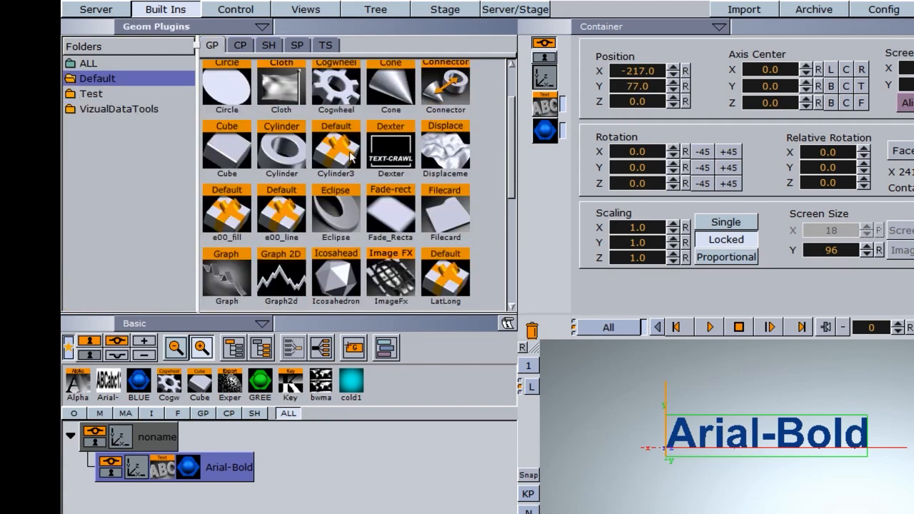
{"action": "left_click_drag", "start_coordinate": [393, 87], "coordinate": [287, 471]}
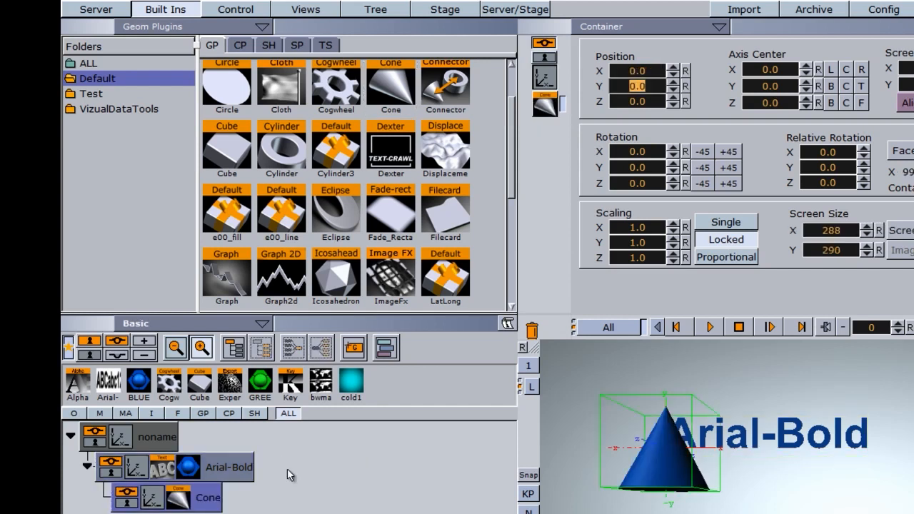
{"action": "left_click_drag", "start_coordinate": [262, 385], "coordinate": [201, 498]}
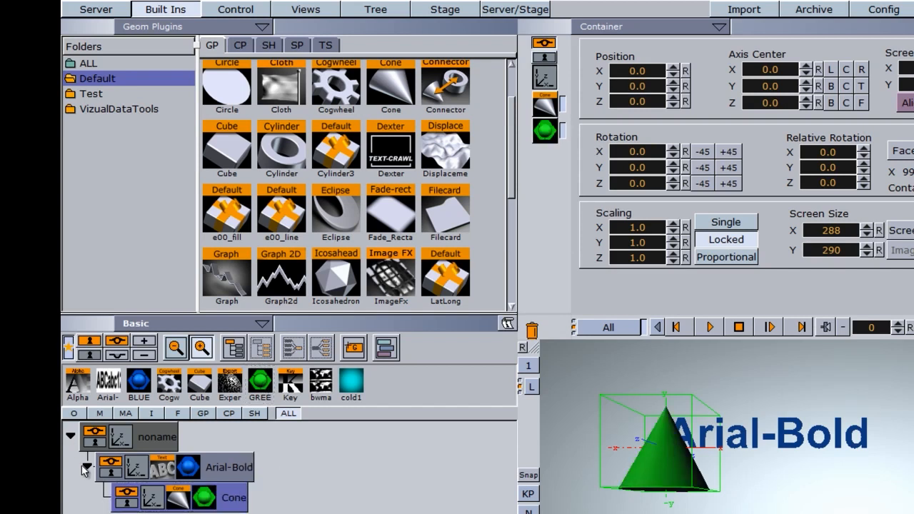
{"action": "left_click", "coordinate": [87, 466]}
{"action": "left_click", "coordinate": [86, 411]}
Transform the cone: rotation Z -90, locked scaling 0.49, position X -39 and Y 20
{"action": "left_click", "coordinate": [150, 441]}
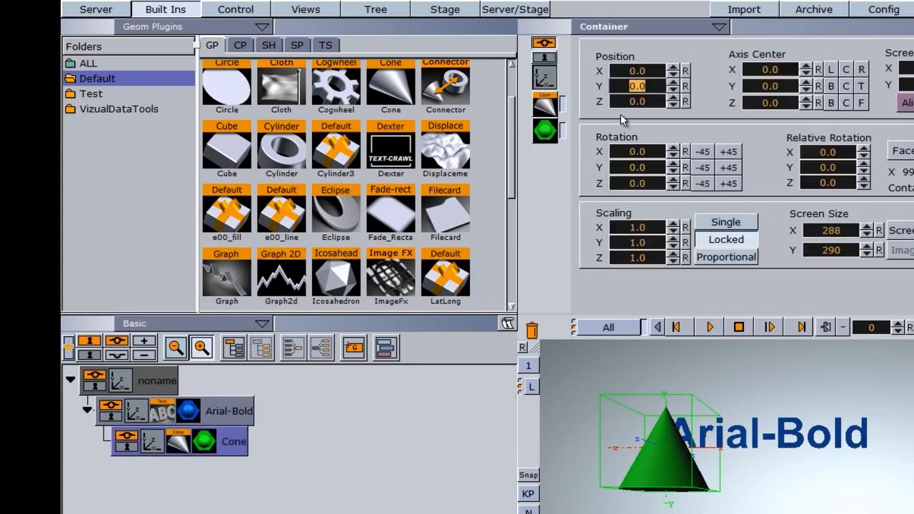
{"action": "left_click", "coordinate": [702, 184]}
{"action": "left_click", "coordinate": [702, 183]}
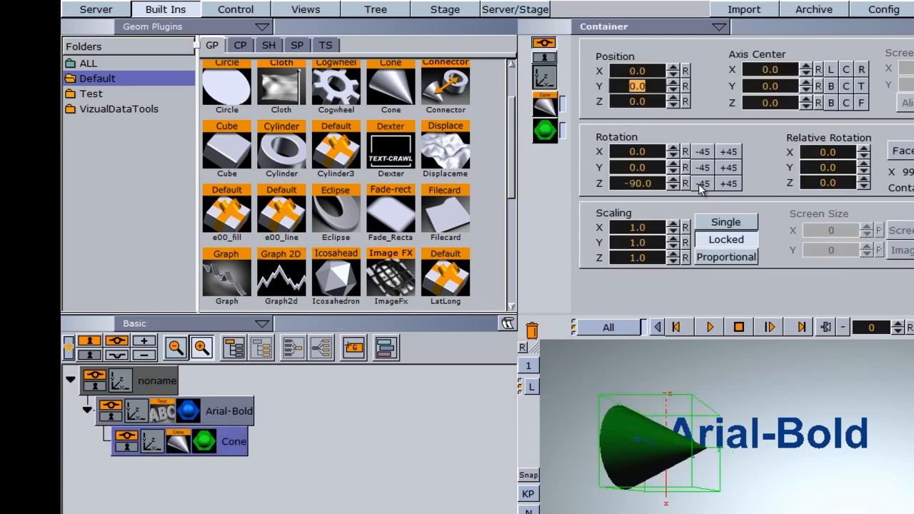
{"action": "left_click_drag", "start_coordinate": [639, 227], "coordinate": [598, 237]}
{"action": "left_click_drag", "start_coordinate": [641, 74], "coordinate": [646, 92]}
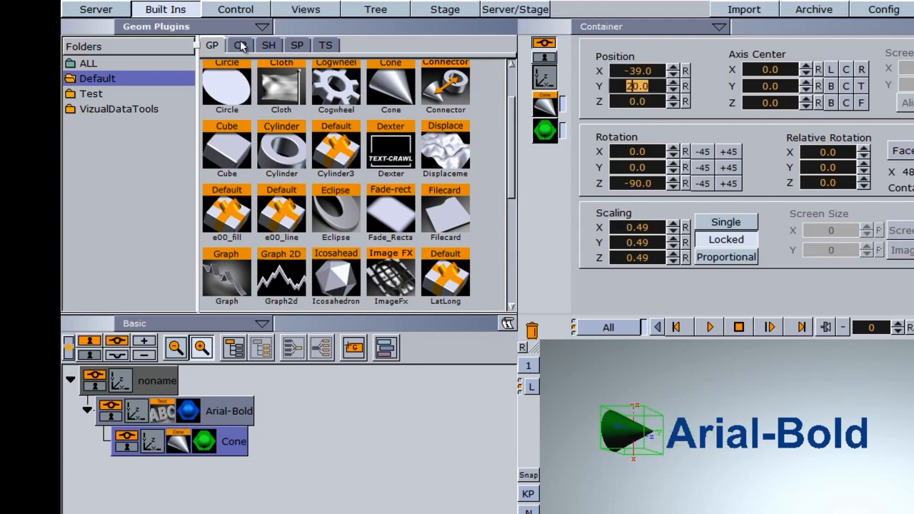
Add the ControlText plugin to the Arial-Bold text and the ControlHideOnEmpty plugin to the cone
{"action": "left_click", "coordinate": [240, 45]}
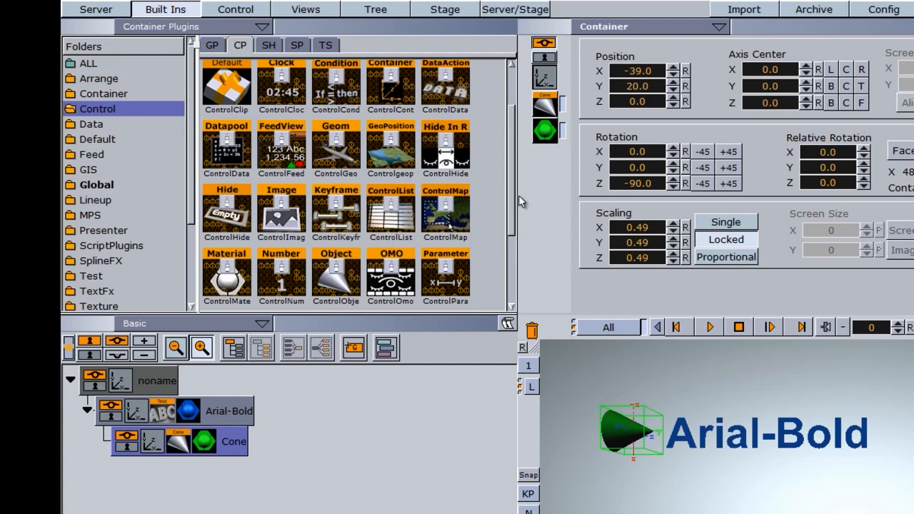
{"action": "left_click_drag", "start_coordinate": [511, 206], "coordinate": [505, 270]}
{"action": "left_click_drag", "start_coordinate": [250, 292], "coordinate": [225, 414]}
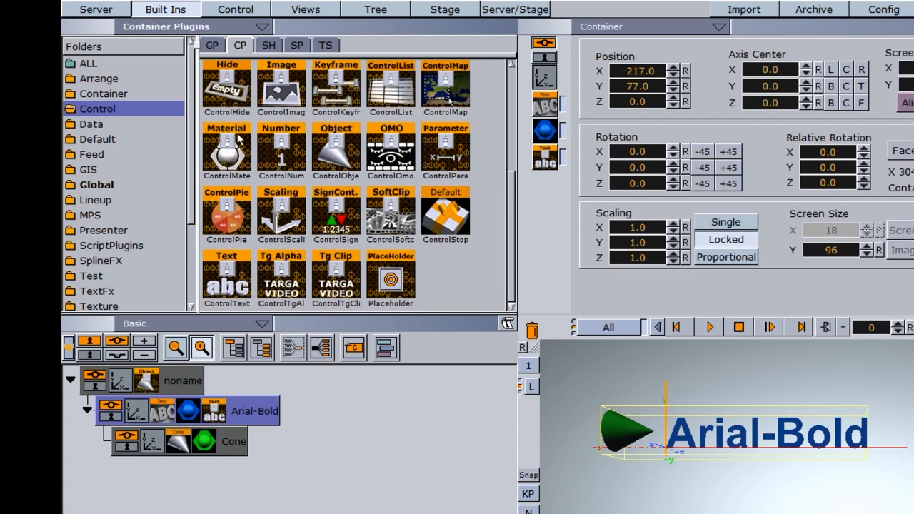
{"action": "scroll", "coordinate": [233, 91], "scroll_direction": "up", "scroll_amount": 1}
{"action": "left_click_drag", "start_coordinate": [233, 91], "coordinate": [228, 445]}
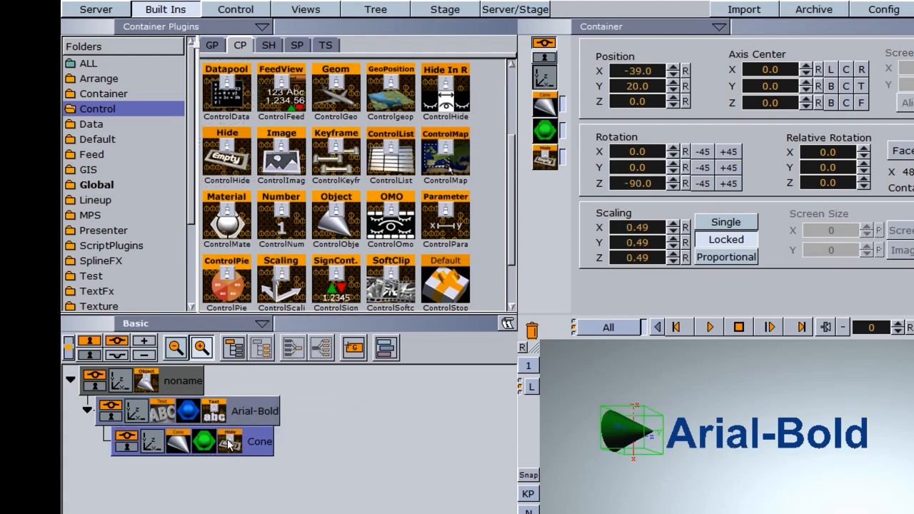
Match the cone's ControlHideOnEmpty field identifier to the text's identifier 1 and turn off treating input as numerical
{"action": "left_click", "coordinate": [214, 409]}
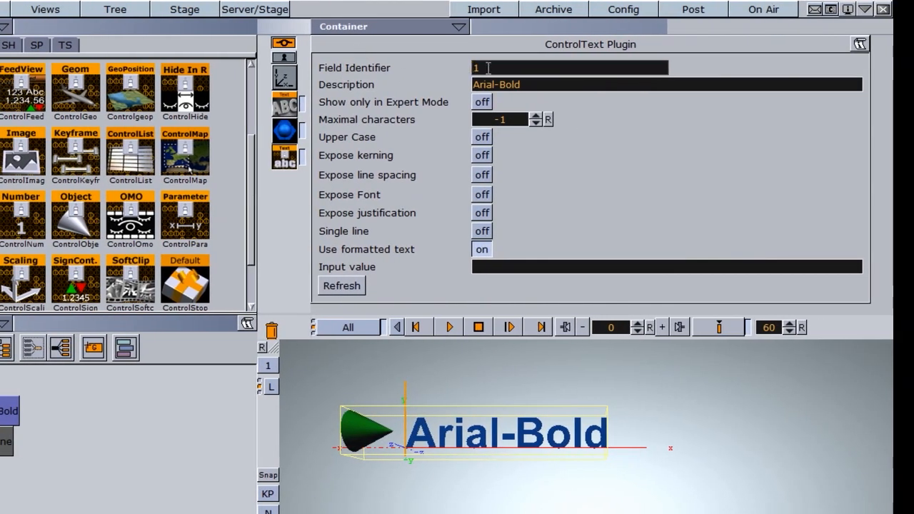
{"action": "left_click_drag", "start_coordinate": [490, 68], "coordinate": [438, 70]}
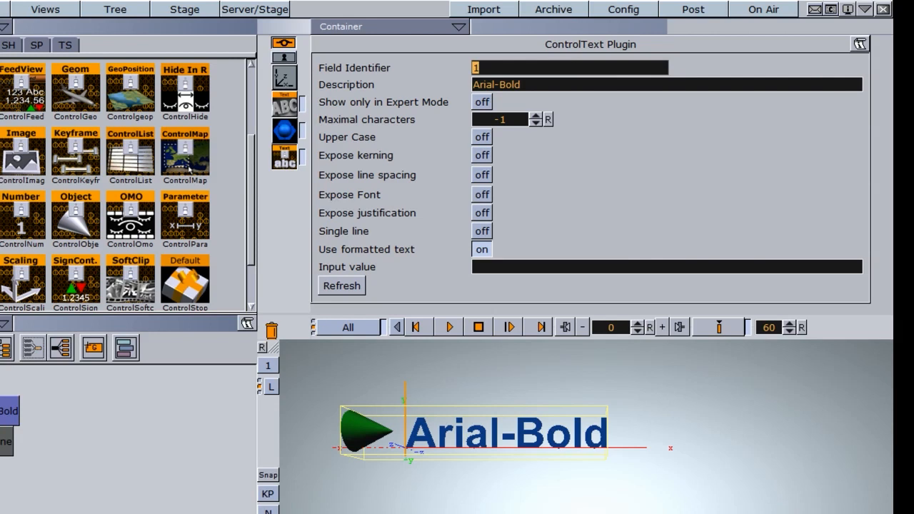
{"action": "left_click", "coordinate": [5, 441]}
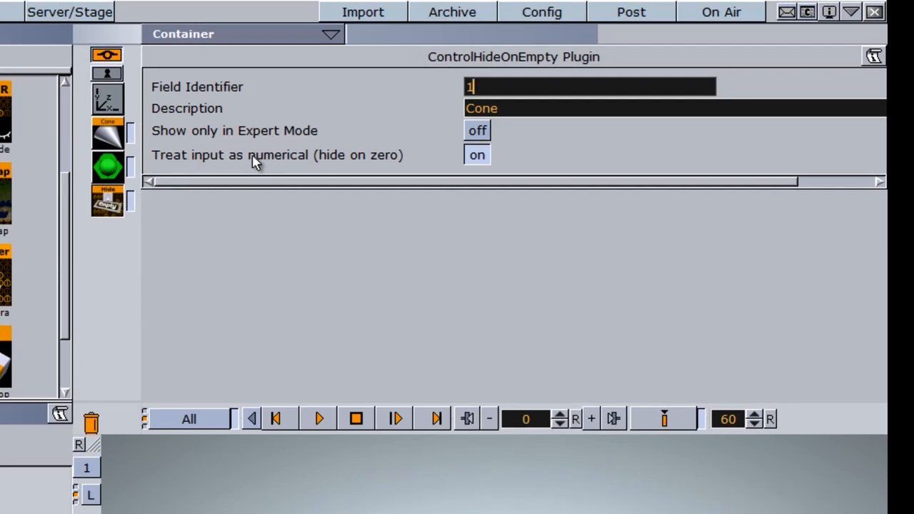
{"action": "left_click", "coordinate": [478, 157]}
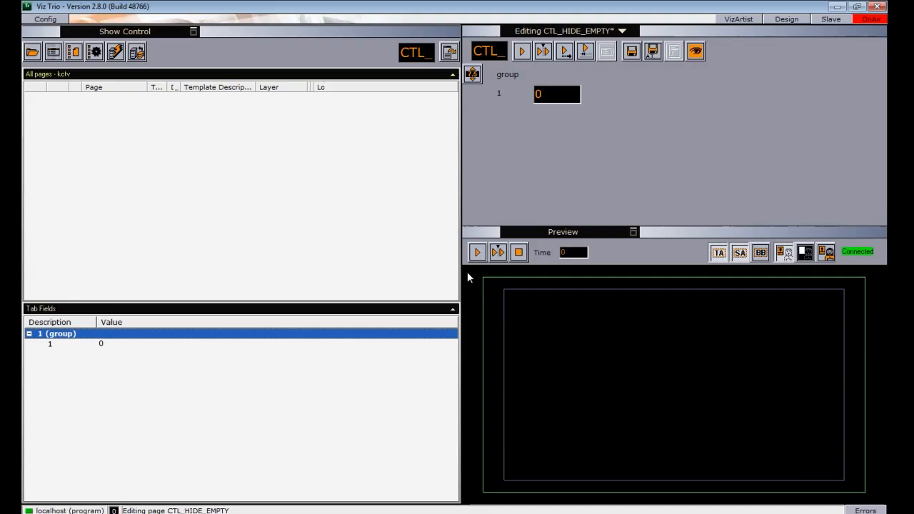
Switch to Viz Trio and import the CTL_HIDE_EMPTY scene from the TutsGFX TUTORIALS folder
{"action": "left_click", "coordinate": [622, 31]}
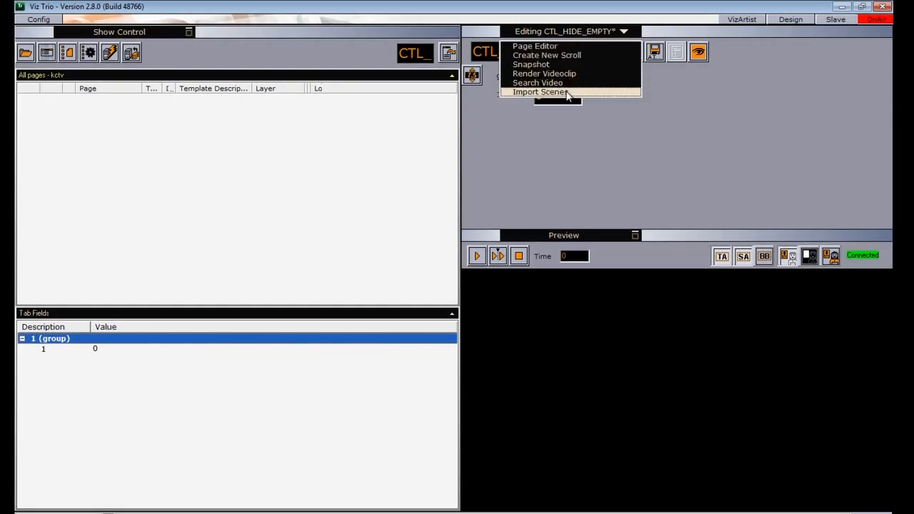
{"action": "left_click", "coordinate": [552, 91]}
{"action": "left_click", "coordinate": [523, 104]}
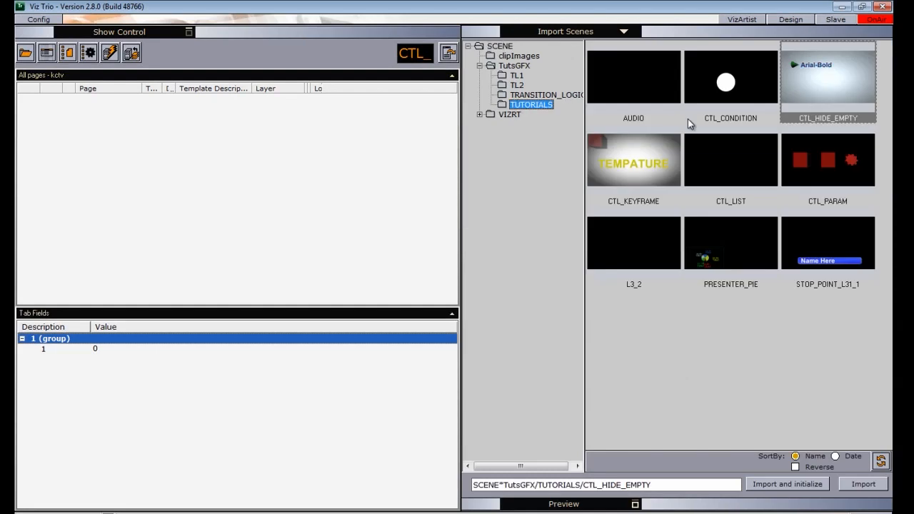
{"action": "double_click", "coordinate": [836, 85]}
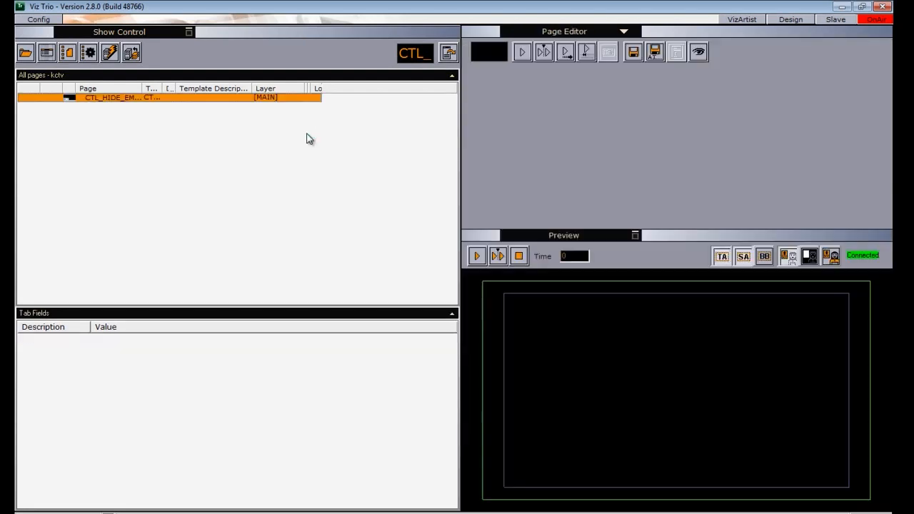
Open the CTL_HIDE_EMPTY page for editing and enter TEXT in its Arial-Bold field
{"action": "double_click", "coordinate": [173, 98]}
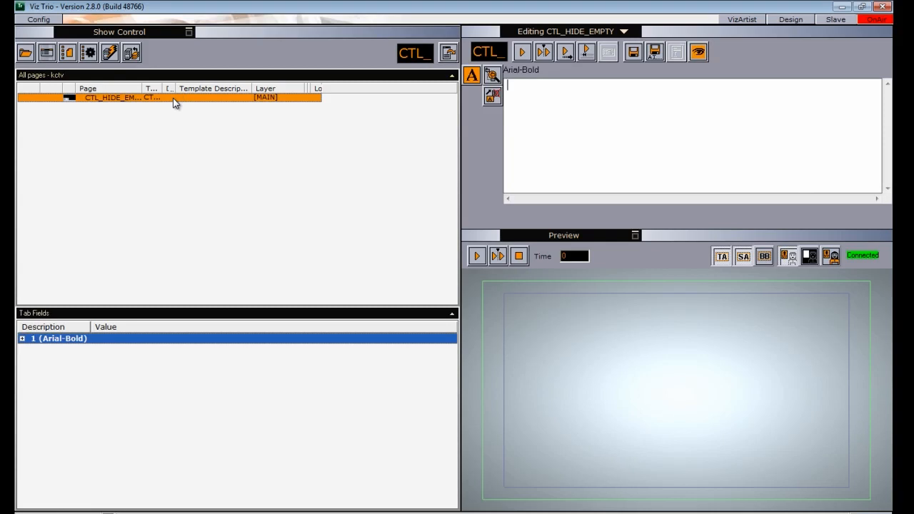
{"action": "left_click", "coordinate": [22, 338]}
{"action": "type", "text": "TEXT"}
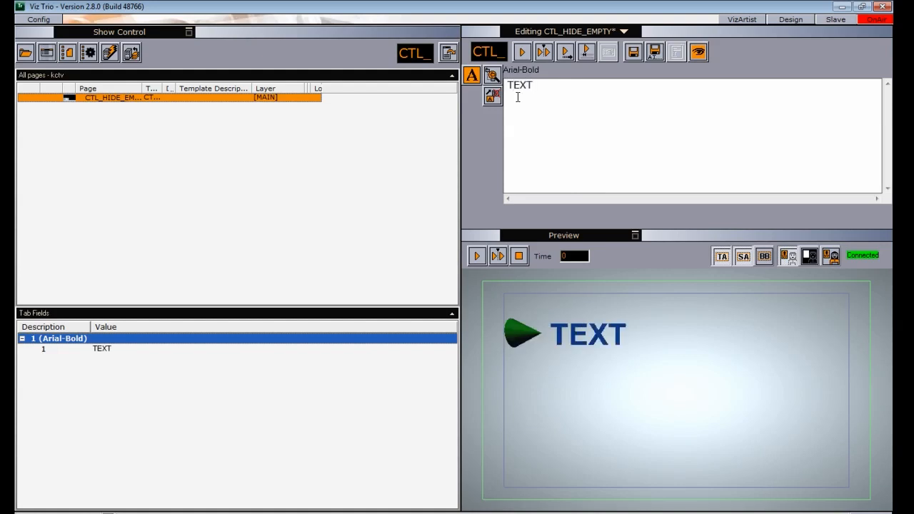
Clear all the text from the Arial-Bold field to test the hide-on-empty behaviour
{"action": "key", "text": "BackSpace"}
{"action": "key", "text": "BackSpace"}
{"action": "key", "text": "BackSpace"}
{"action": "key", "text": "BackSpace"}
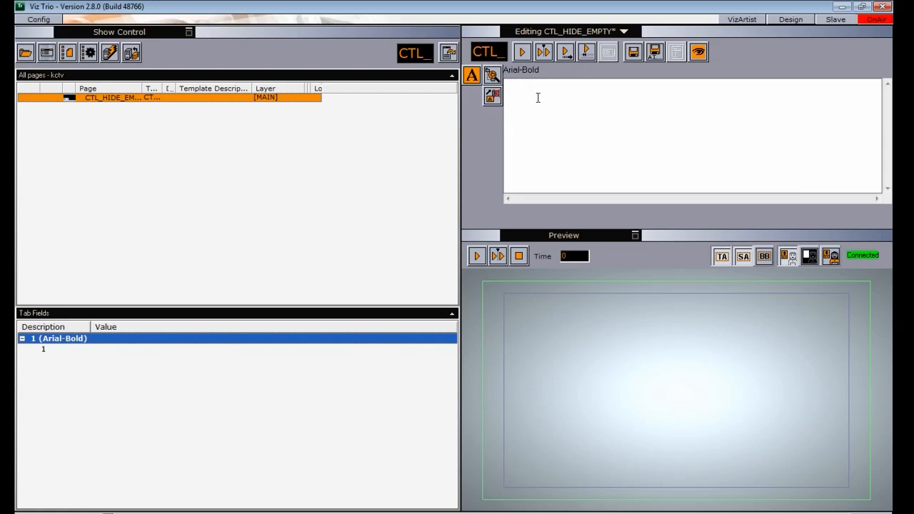
Switch to Viz Artist, delete the object container with its children and replace it with a new empty group
{"action": "left_click", "coordinate": [742, 19]}
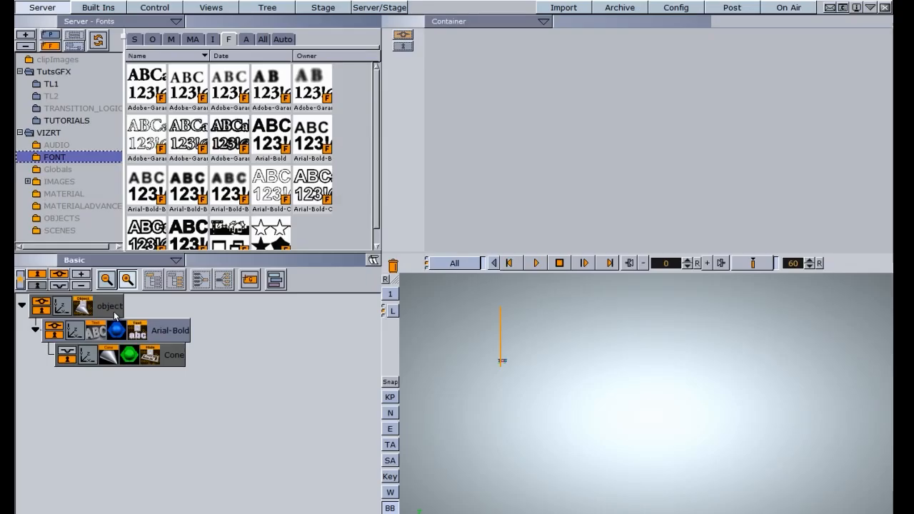
{"action": "left_click_drag", "start_coordinate": [115, 315], "coordinate": [392, 266]}
{"action": "left_click_drag", "start_coordinate": [253, 281], "coordinate": [100, 347]}
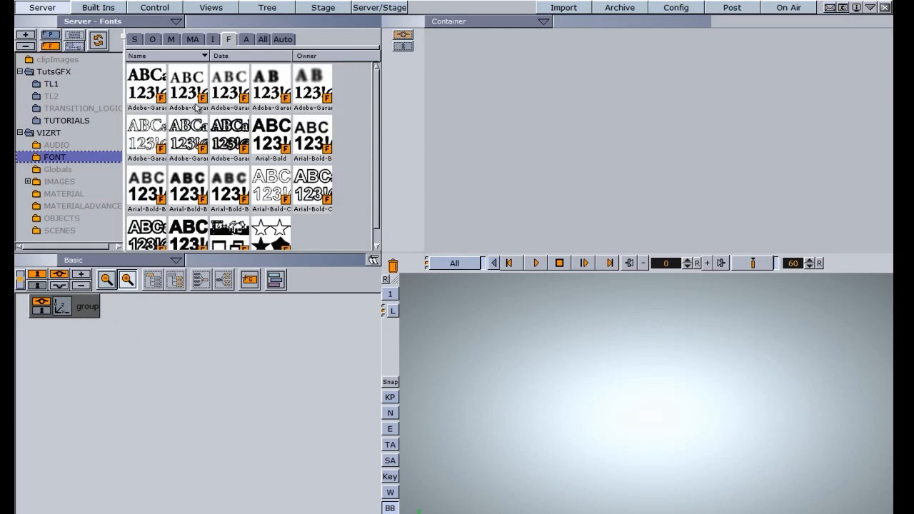
Add an Arial-Bold text inside the group and create a second group below it
{"action": "left_click_drag", "start_coordinate": [263, 136], "coordinate": [123, 311]}
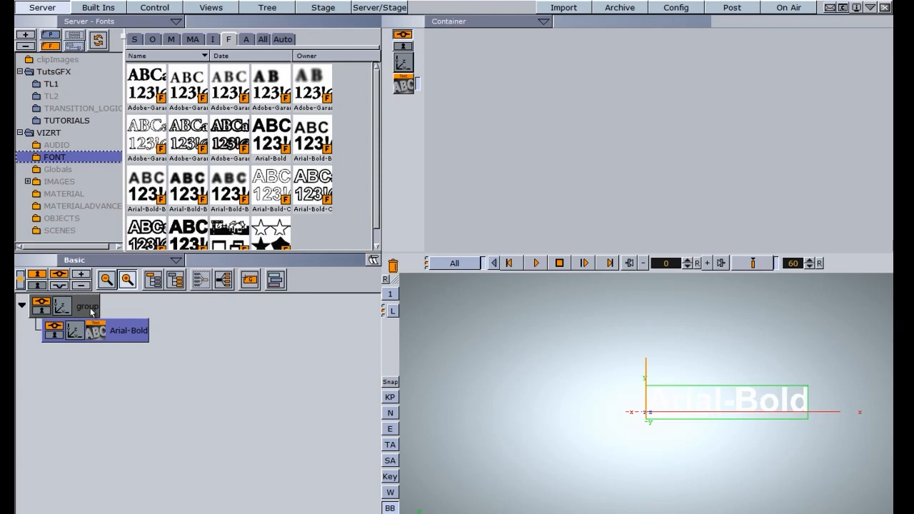
{"action": "left_click", "coordinate": [23, 306]}
{"action": "left_click_drag", "start_coordinate": [250, 280], "coordinate": [72, 374]}
{"action": "left_click", "coordinate": [22, 306]}
Add Eclipse, Cube and Circle geometries as children of the second group
{"action": "left_click", "coordinate": [98, 7]}
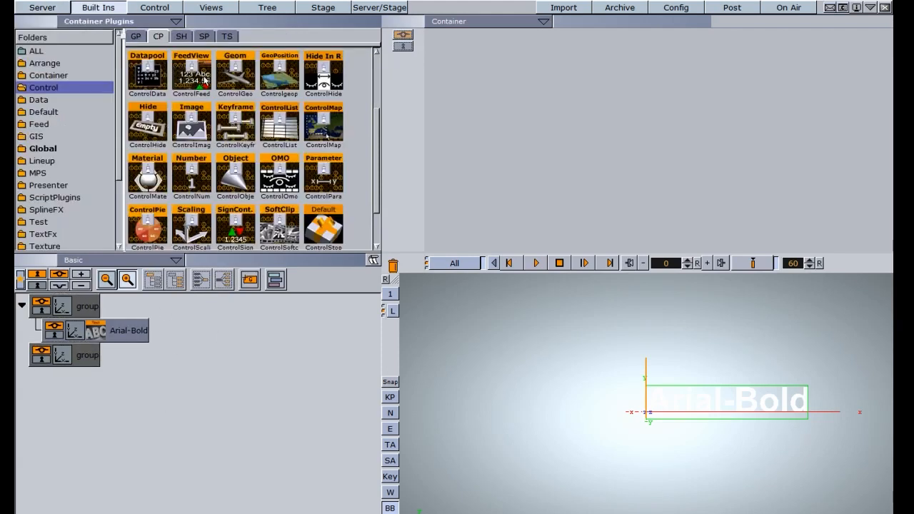
{"action": "left_click", "coordinate": [139, 36]}
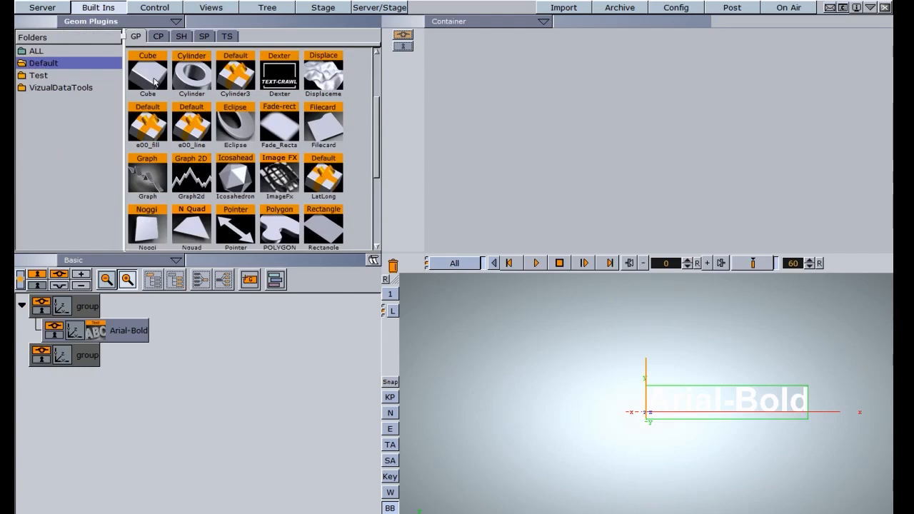
{"action": "left_click_drag", "start_coordinate": [235, 131], "coordinate": [123, 359]}
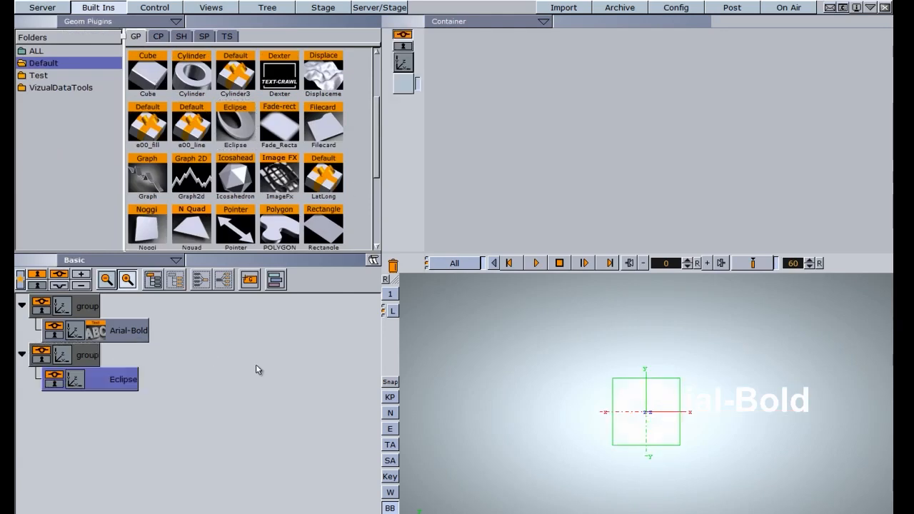
{"action": "left_click_drag", "start_coordinate": [143, 70], "coordinate": [107, 426]}
{"action": "left_click_drag", "start_coordinate": [374, 169], "coordinate": [378, 127]}
{"action": "left_click_drag", "start_coordinate": [146, 131], "coordinate": [68, 451]}
Apply the BLUE material to the Eclipse, Cube and Circle, and the GREEN material to the Arial-Bold text
{"action": "left_click", "coordinate": [21, 281]}
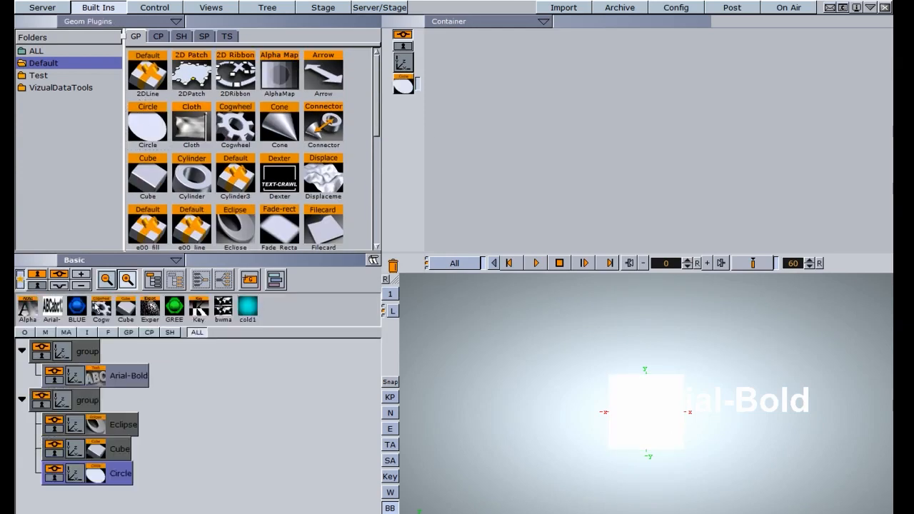
{"action": "left_click_drag", "start_coordinate": [77, 306], "coordinate": [135, 424]}
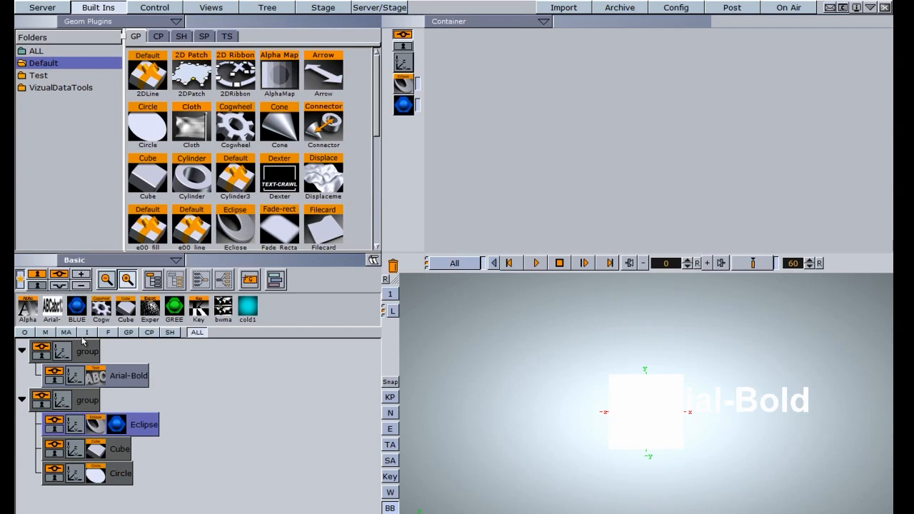
{"action": "left_click_drag", "start_coordinate": [175, 308], "coordinate": [132, 376]}
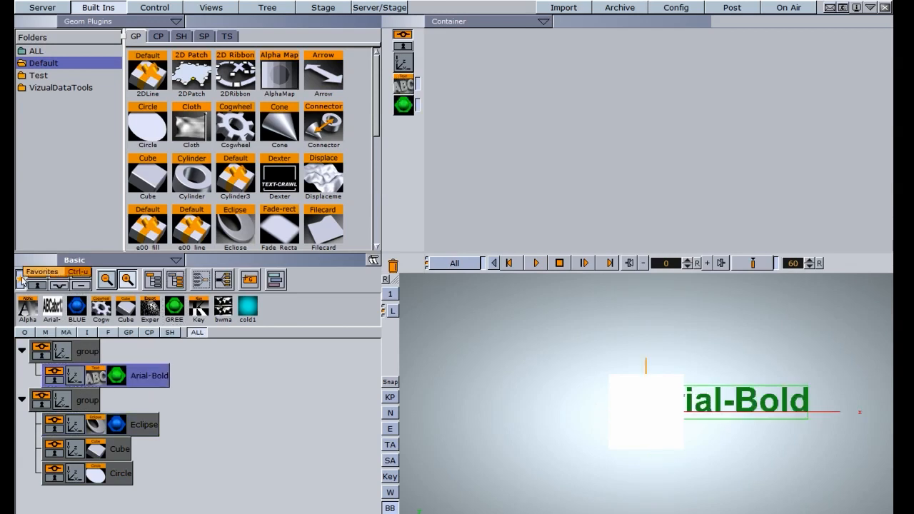
{"action": "left_click", "coordinate": [21, 280]}
{"action": "left_click_drag", "start_coordinate": [122, 377], "coordinate": [122, 428]}
Move the Eclipse to about X -146 on one side of the Cube and the Circle to the Cube's opposite side
{"action": "left_click", "coordinate": [75, 380]}
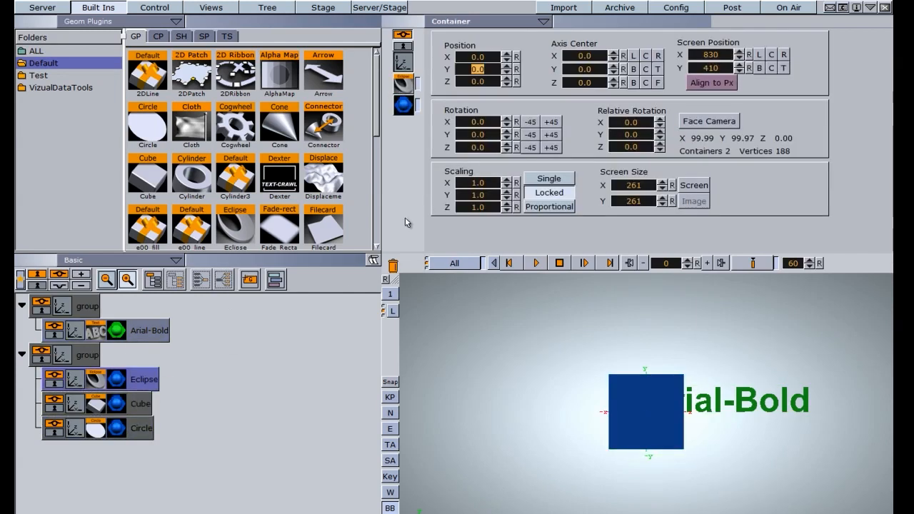
{"action": "left_click_drag", "start_coordinate": [483, 63], "coordinate": [397, 60]}
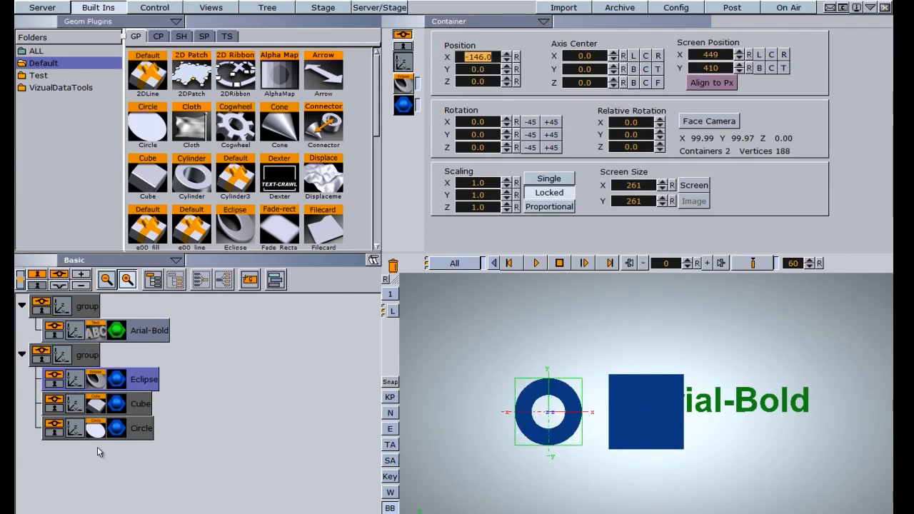
{"action": "left_click", "coordinate": [73, 429]}
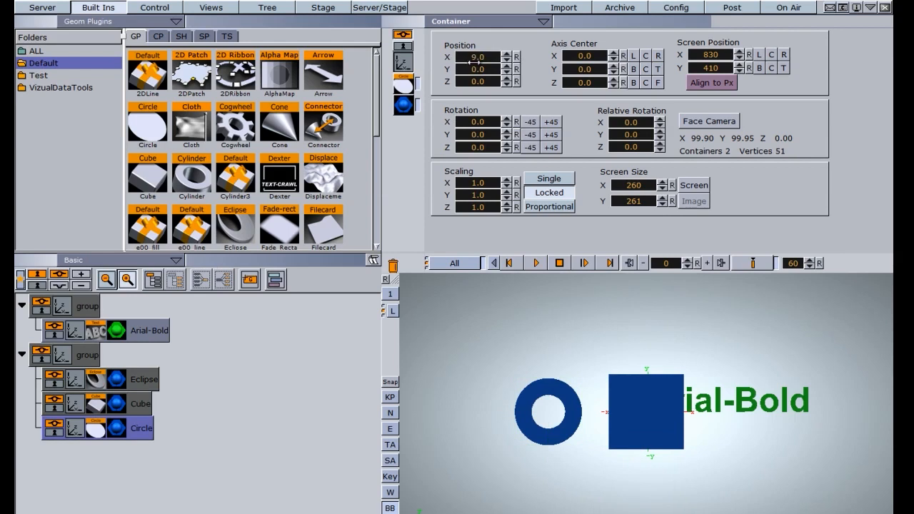
{"action": "left_click_drag", "start_coordinate": [474, 57], "coordinate": [555, 70]}
Change the Arial-Bold text to GE and position it at X -190, Y -16, inside the Eclipse ring
{"action": "left_click", "coordinate": [74, 330]}
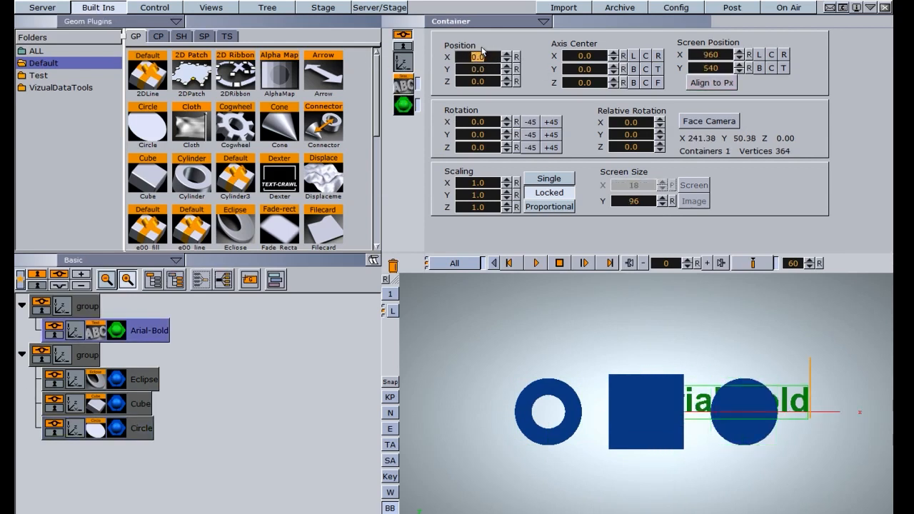
{"action": "left_click_drag", "start_coordinate": [477, 57], "coordinate": [335, 58]}
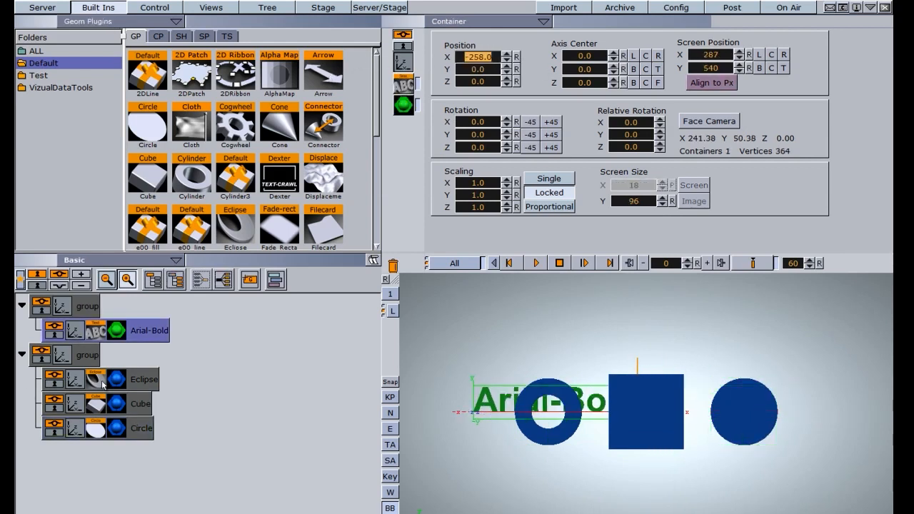
{"action": "left_click", "coordinate": [403, 83]}
{"action": "left_click_drag", "start_coordinate": [516, 42], "coordinate": [385, 39]}
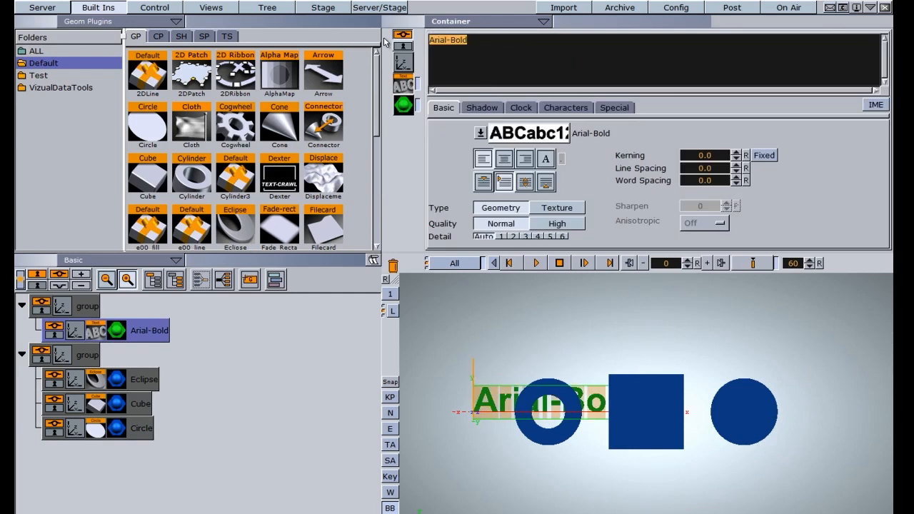
{"action": "type", "text": "GE"}
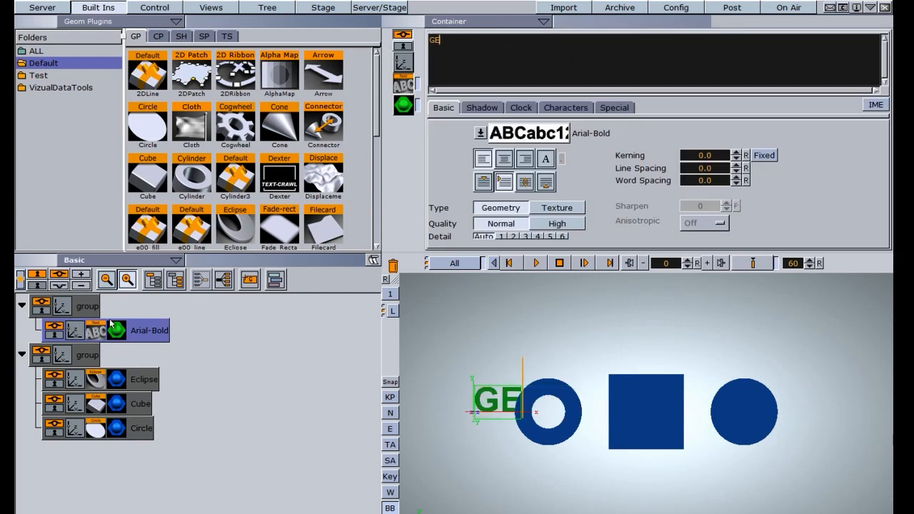
{"action": "left_click", "coordinate": [75, 329]}
{"action": "left_click_drag", "start_coordinate": [464, 57], "coordinate": [465, 83]}
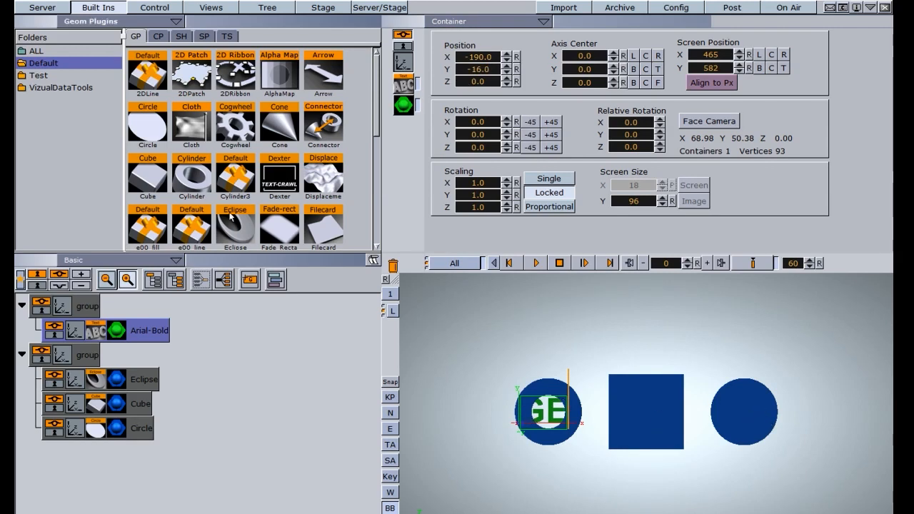
Add the Omo plugin from the Tools container plugins to the group holding the three shapes
{"action": "left_click", "coordinate": [159, 37]}
{"action": "scroll", "coordinate": [71, 143], "scroll_direction": "down", "scroll_amount": 3}
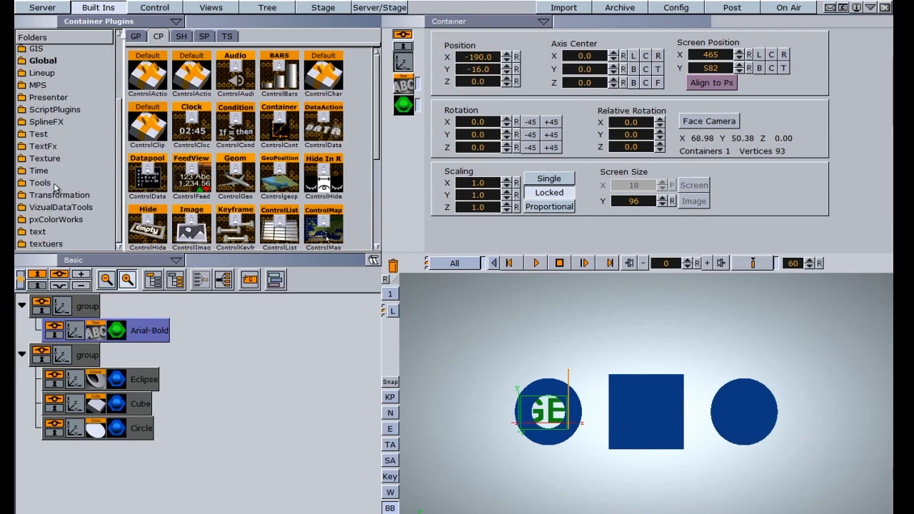
{"action": "left_click", "coordinate": [90, 184]}
{"action": "left_click_drag", "start_coordinate": [190, 230], "coordinate": [87, 355]}
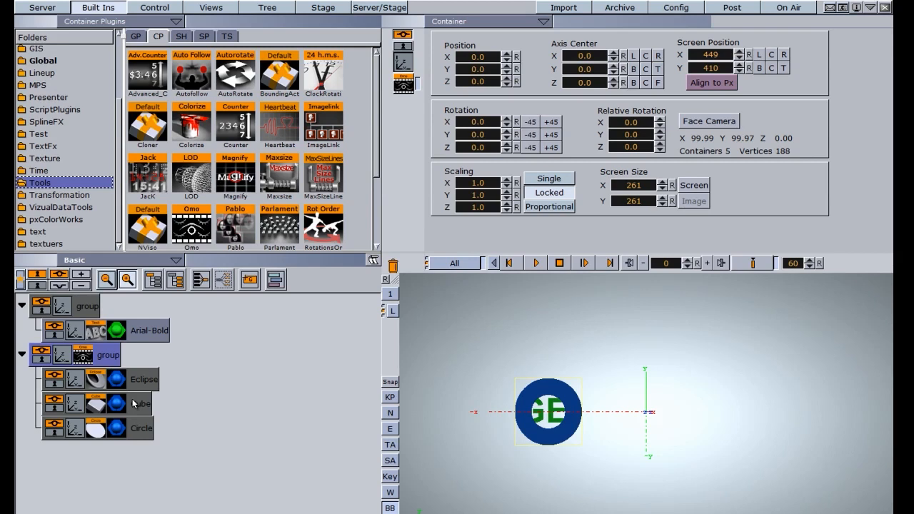
Collapse both groups and place them under a new parent container named MAIN
{"action": "left_click", "coordinate": [22, 355]}
{"action": "left_click", "coordinate": [22, 305]}
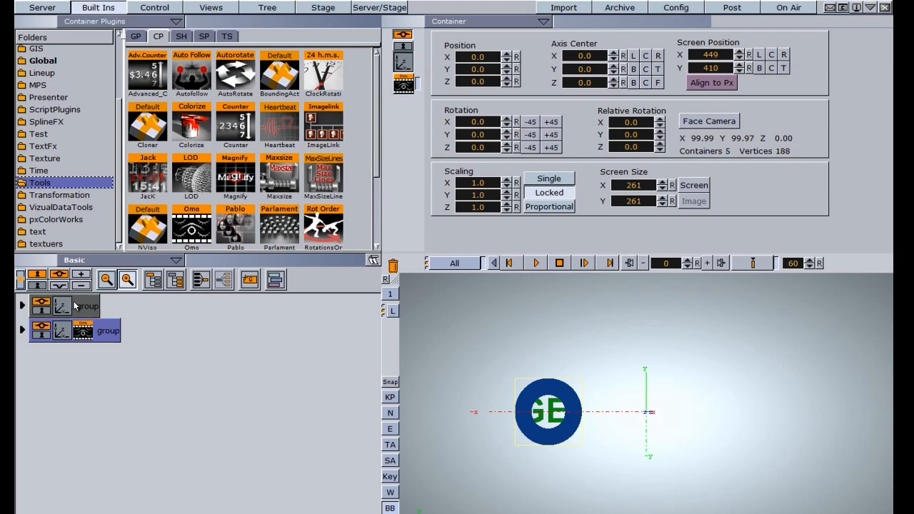
{"action": "left_click", "coordinate": [84, 309], "text": "ctrl"}
{"action": "left_click", "coordinate": [152, 279]}
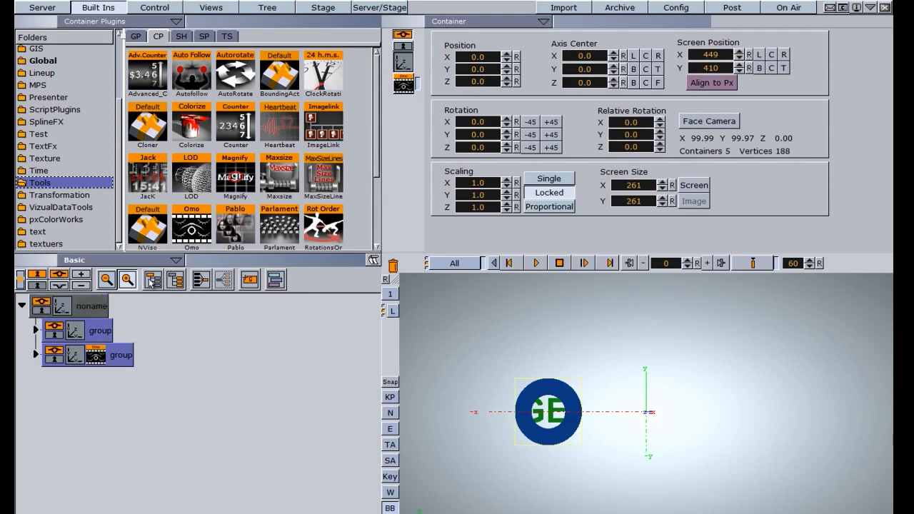
{"action": "left_click", "coordinate": [82, 306]}
{"action": "type", "text": "MA"}
{"action": "key", "text": "Return"}
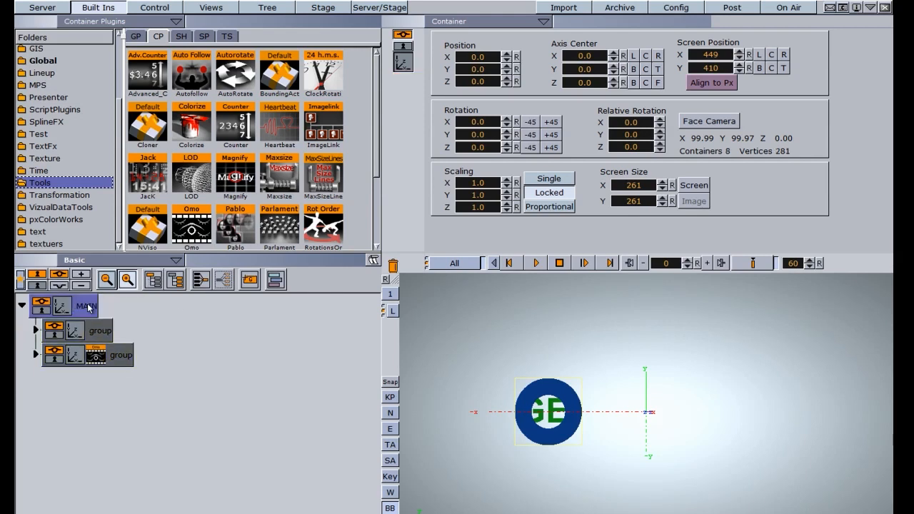
Try the Omo plugin's Visible Container values to preview each shape, ending at 0
{"action": "left_click", "coordinate": [95, 357]}
{"action": "left_click", "coordinate": [571, 53]}
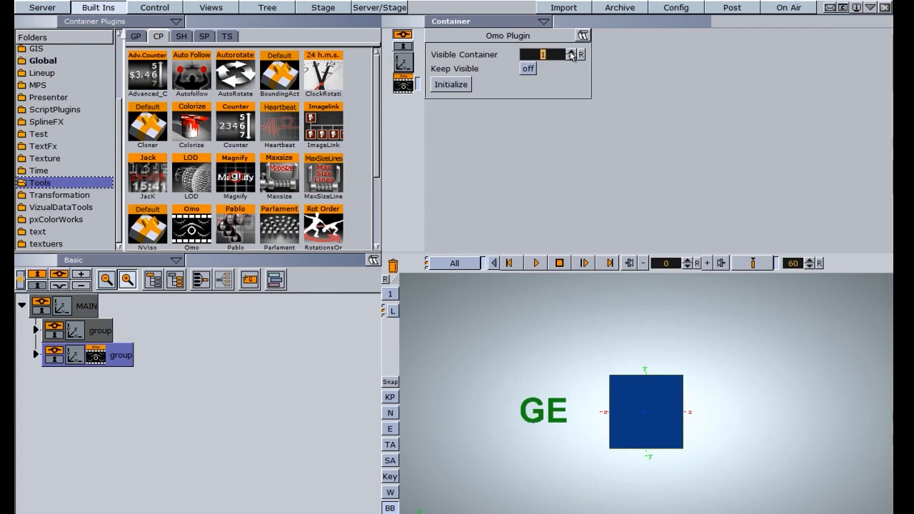
{"action": "left_click", "coordinate": [571, 52]}
{"action": "left_click", "coordinate": [571, 57]}
{"action": "left_click", "coordinate": [571, 58]}
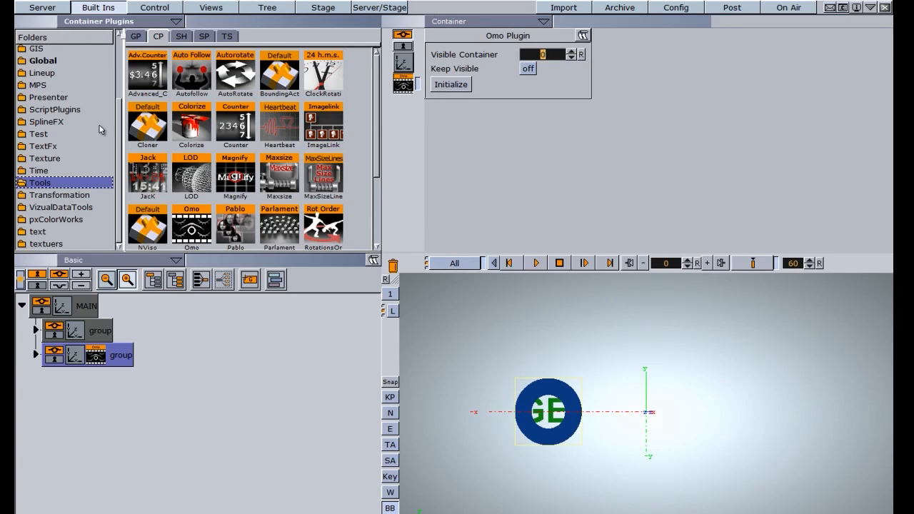
Add the Control OMO plugin to the shapes group and ControlHideOnEmpty to the Arial-Bold text, opening the settings of each plugin
{"action": "scroll", "coordinate": [121, 143], "scroll_direction": "up", "scroll_amount": 3}
{"action": "left_click", "coordinate": [52, 87]}
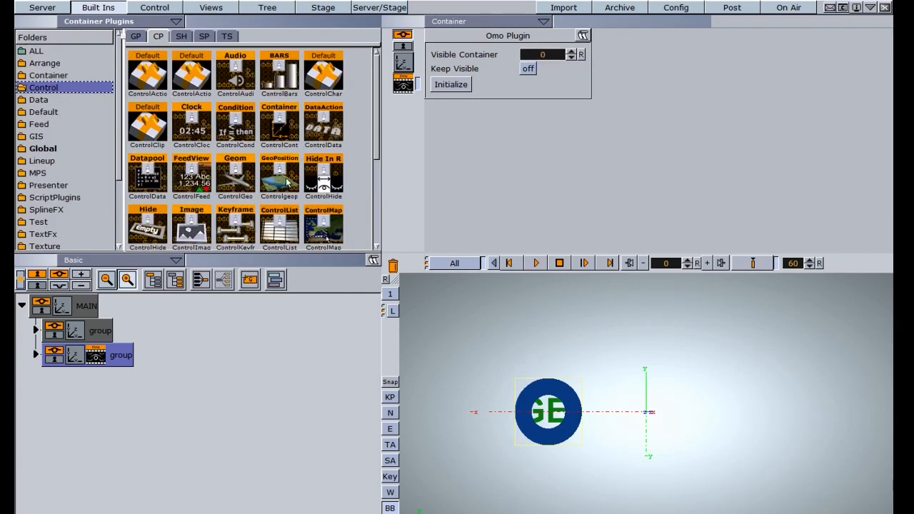
{"action": "scroll", "coordinate": [351, 187], "scroll_direction": "down", "scroll_amount": 3}
{"action": "left_click_drag", "start_coordinate": [279, 149], "coordinate": [119, 356]}
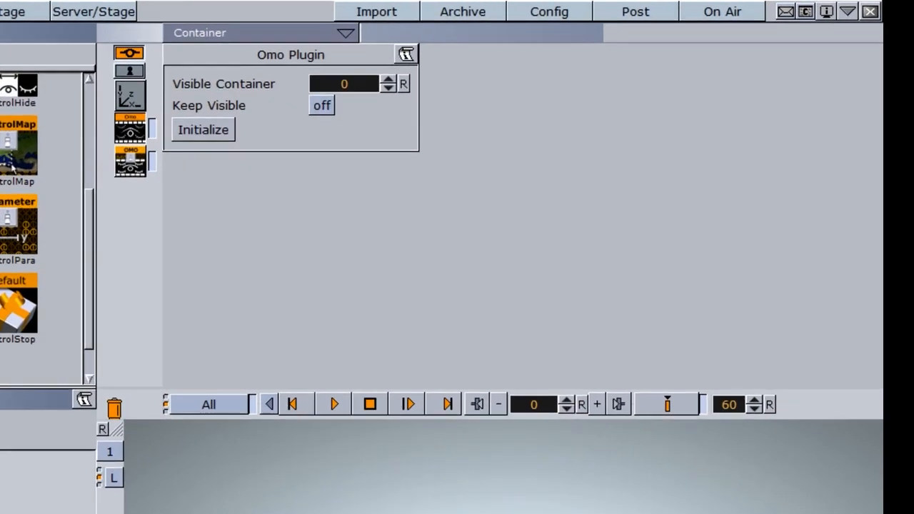
{"action": "left_click", "coordinate": [168, 153]}
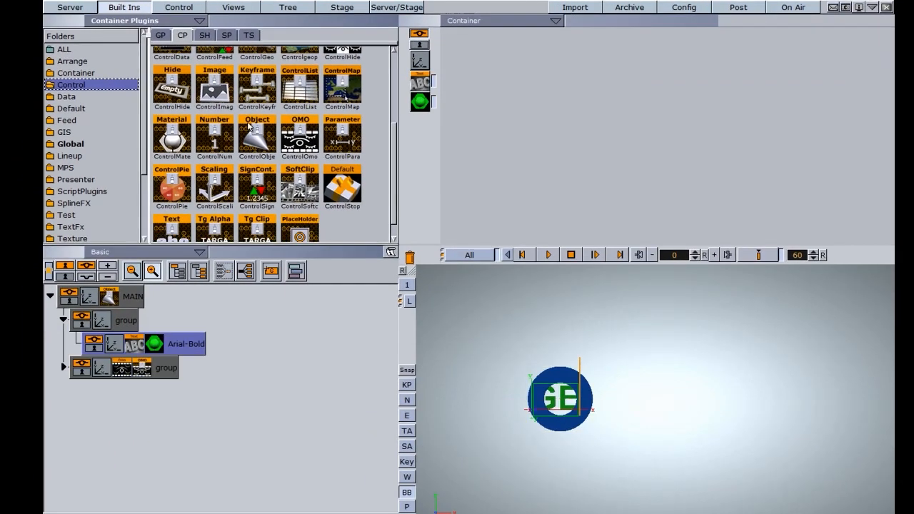
{"action": "left_click_drag", "start_coordinate": [169, 93], "coordinate": [179, 346]}
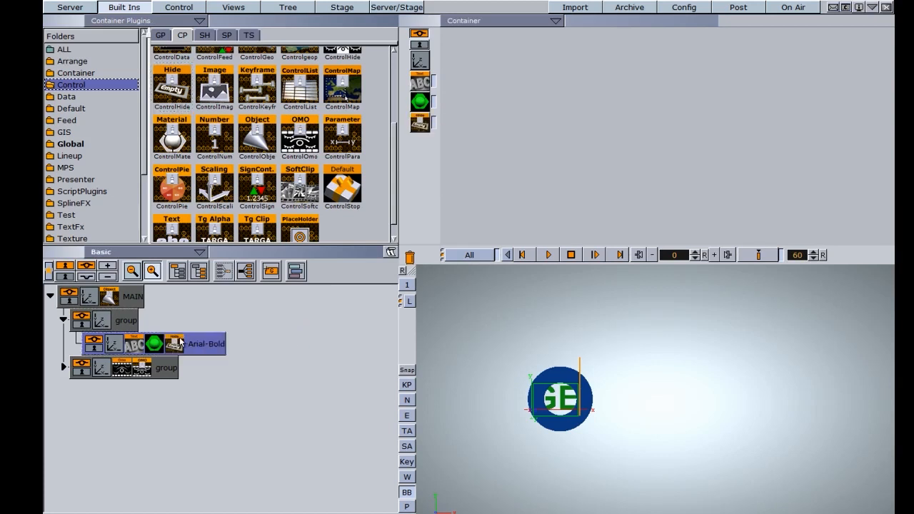
{"action": "left_click", "coordinate": [174, 344]}
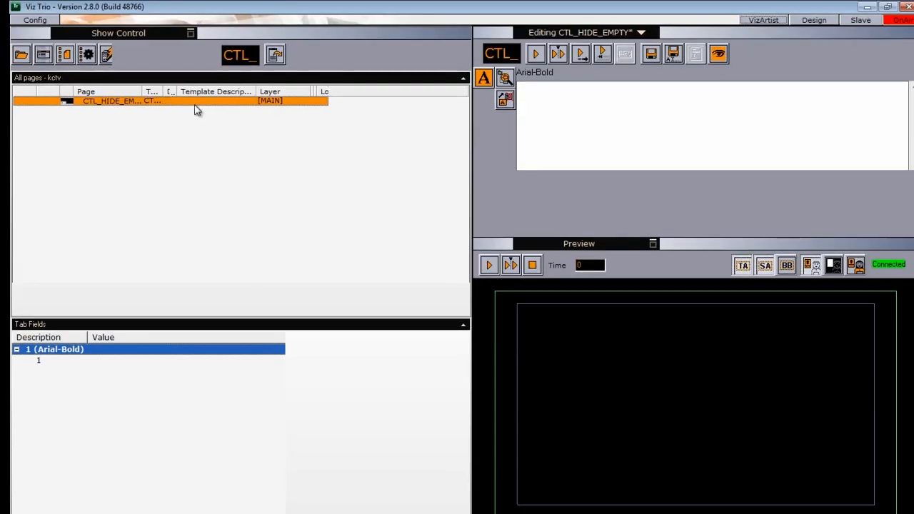
In Viz Trio, reimport the CTL_HIDE_EMPTY template, open it for editing and expand its group tab field
{"action": "right_click", "coordinate": [192, 103]}
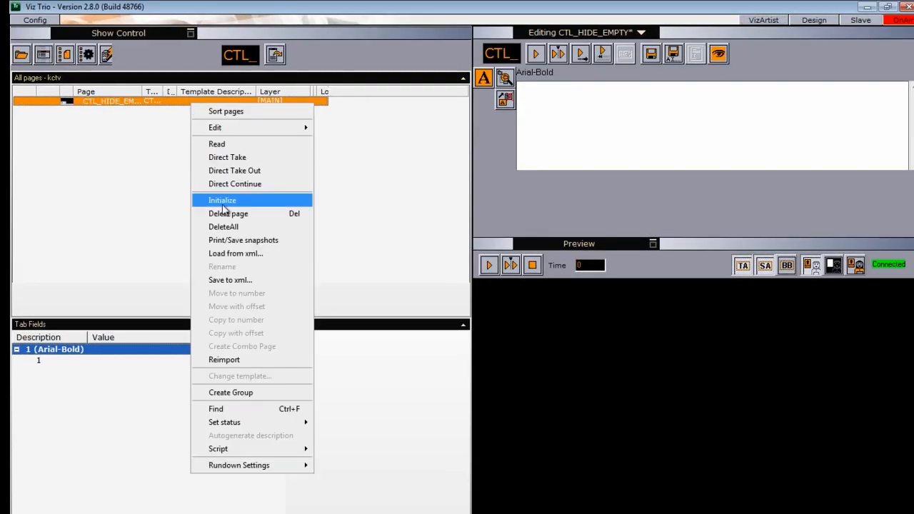
{"action": "left_click", "coordinate": [232, 360]}
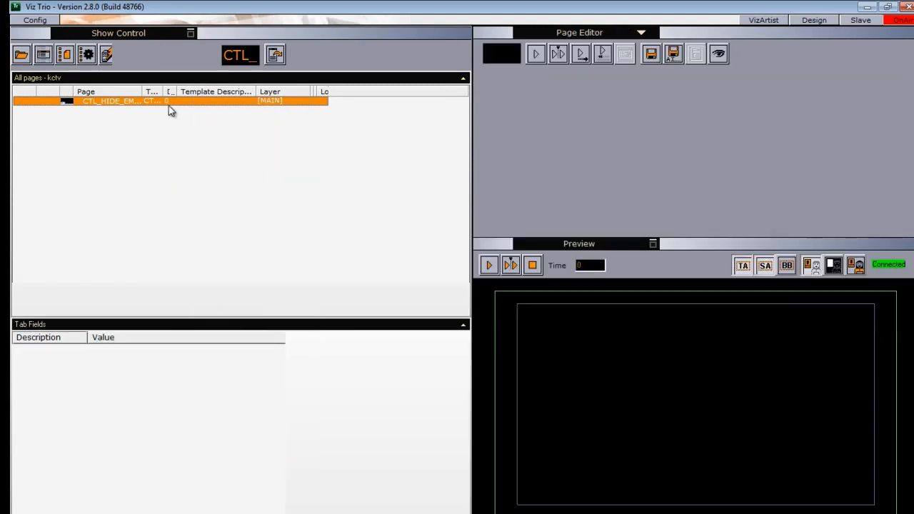
{"action": "double_click", "coordinate": [169, 101]}
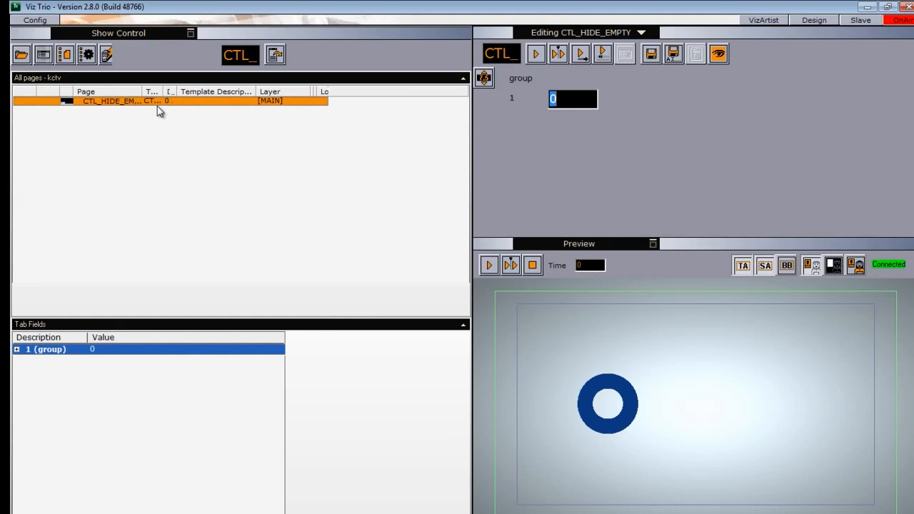
{"action": "left_click", "coordinate": [17, 349]}
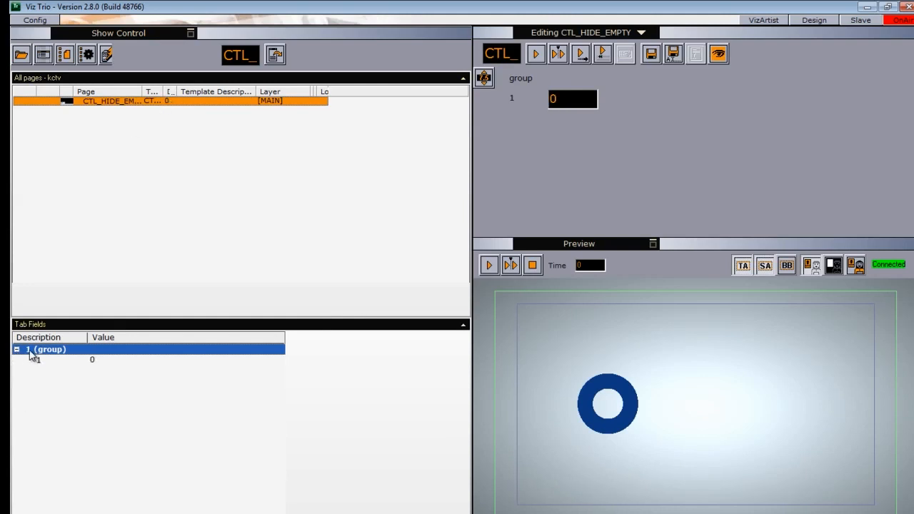
Test the group field with non-zero values such as 2, then return it to 0
{"action": "double_click", "coordinate": [571, 99]}
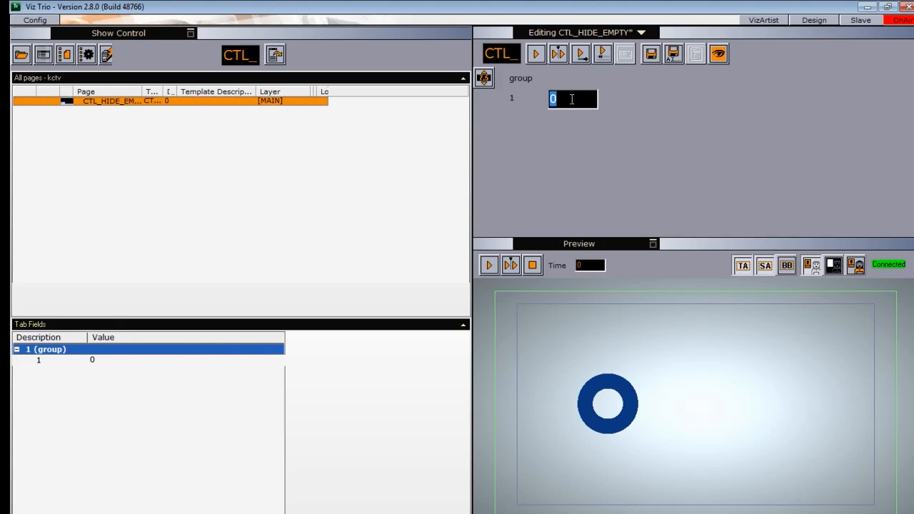
{"action": "type", "text": "11"}
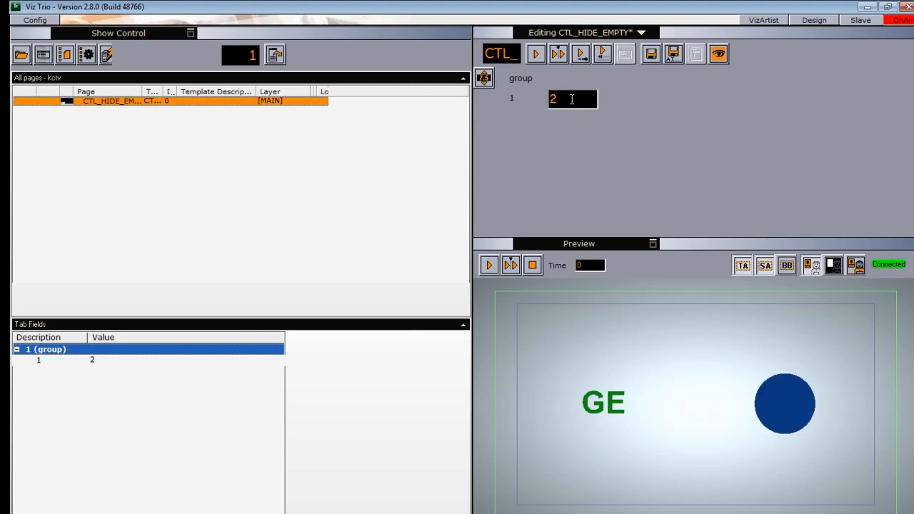
{"action": "key", "text": "BackSpace"}
{"action": "type", "text": "0"}
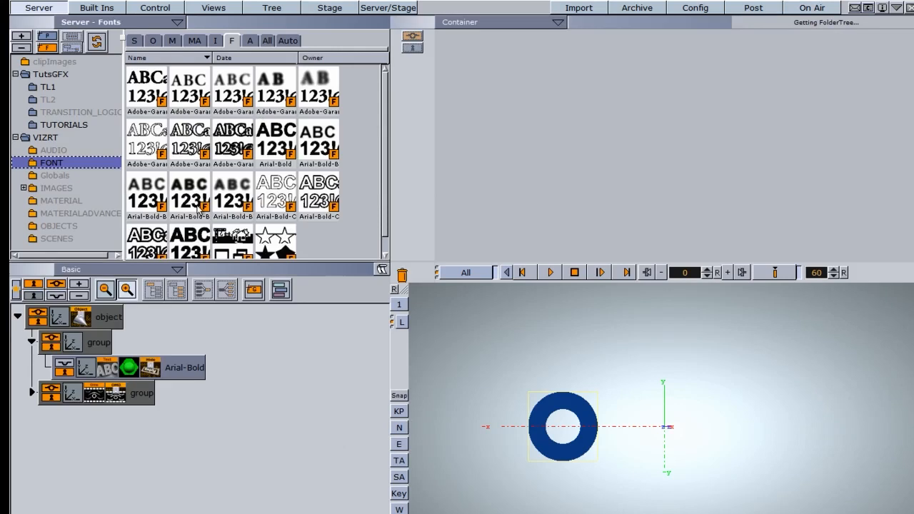
Switch to Viz Artist and examine the Arial-Bold text's ControlHideOnEmpty option for treating input as numerical (hide on zero)
{"action": "left_click", "coordinate": [149, 368]}
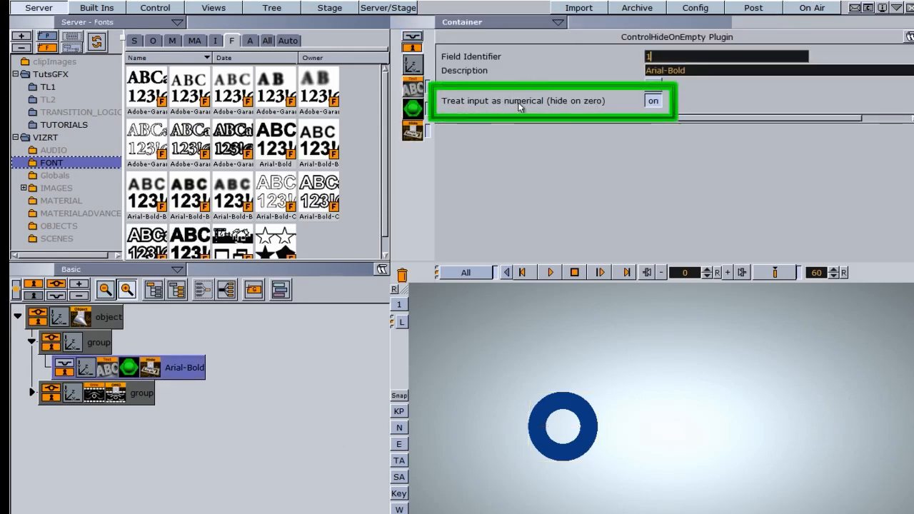
{"action": "left_click", "coordinate": [652, 102]}
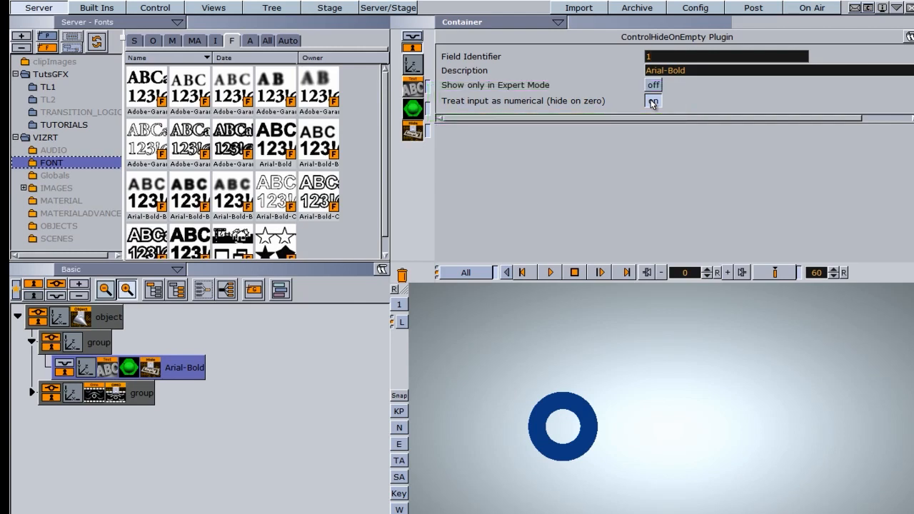
Replace the object container with a new empty group and add a Rectangle geometry inside it
{"action": "left_click_drag", "start_coordinate": [112, 318], "coordinate": [411, 273]}
{"action": "left_click_drag", "start_coordinate": [254, 289], "coordinate": [110, 383]}
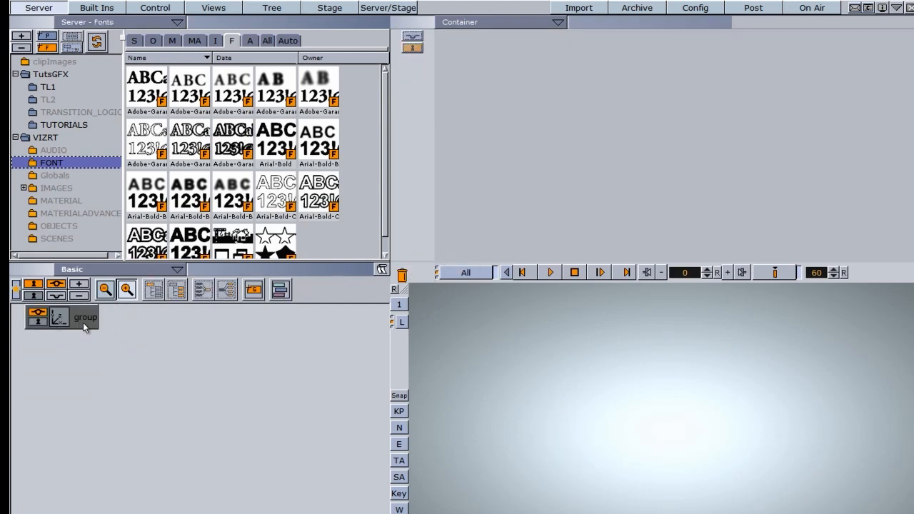
{"action": "left_click", "coordinate": [96, 7]}
{"action": "left_click", "coordinate": [136, 38]}
{"action": "left_click_drag", "start_coordinate": [336, 197], "coordinate": [101, 343]}
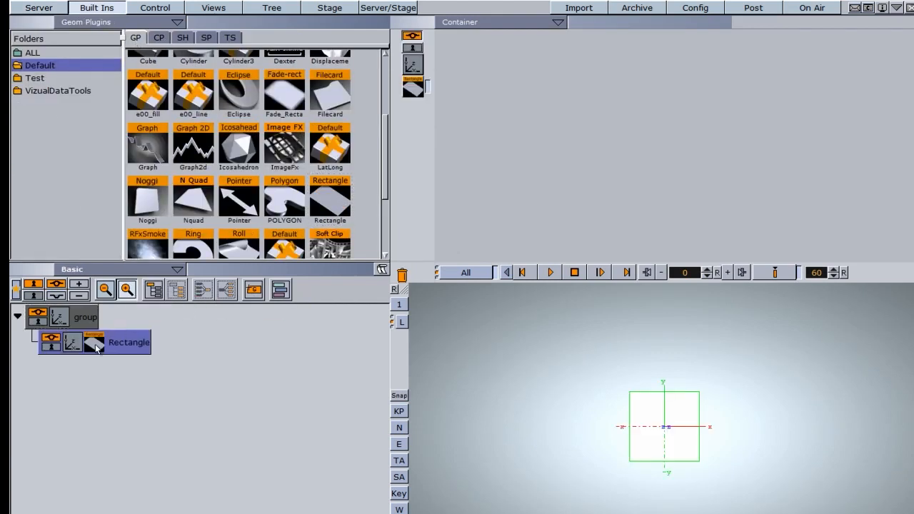
Enable Use Vertexcolors on the Rectangle and color all four corners blue (R 23, G 23, B 255)
{"action": "left_click", "coordinate": [95, 347]}
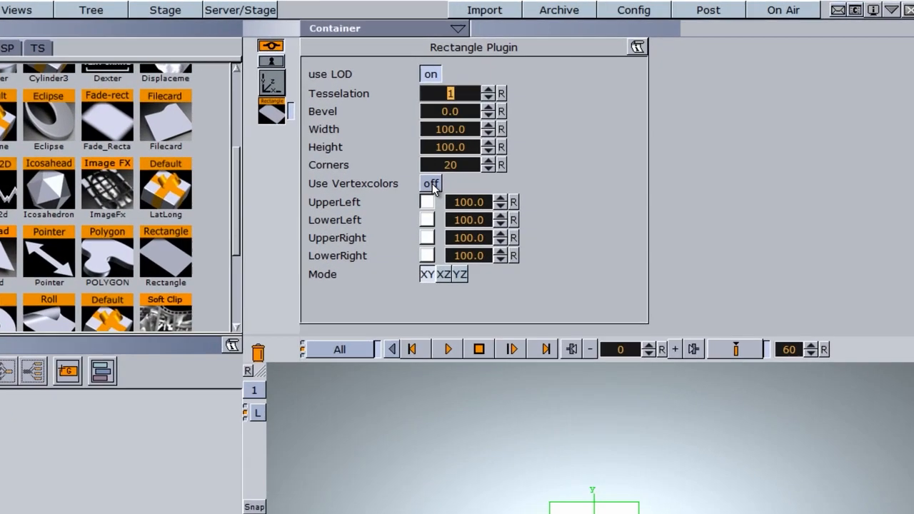
{"action": "left_click", "coordinate": [519, 149]}
{"action": "left_click", "coordinate": [515, 164]}
{"action": "left_click", "coordinate": [444, 198]}
{"action": "left_click", "coordinate": [444, 211]}
{"action": "left_click_drag", "start_coordinate": [410, 209], "coordinate": [410, 266]}
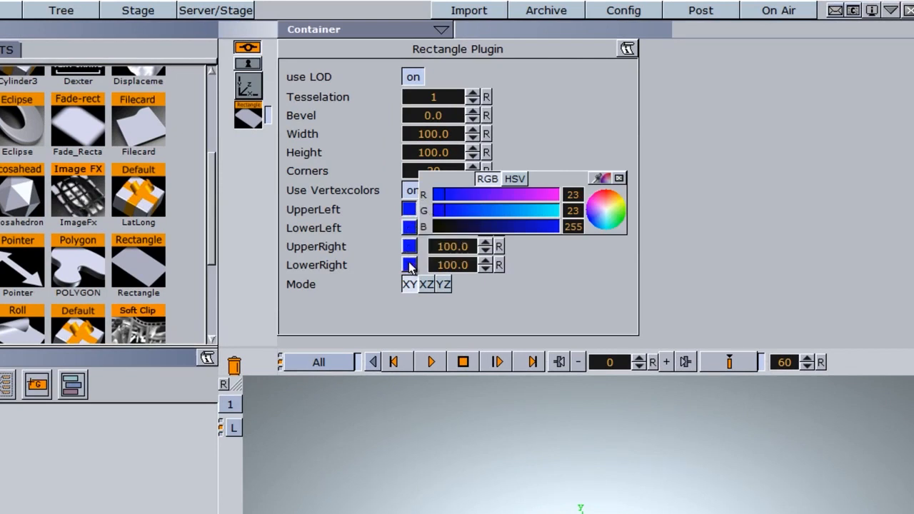
Set the Rectangle's width to 500 and its height to about 83.7
{"action": "double_click", "coordinate": [427, 134]}
{"action": "type", "text": "500"}
{"action": "left_click_drag", "start_coordinate": [441, 153], "coordinate": [312, 175]}
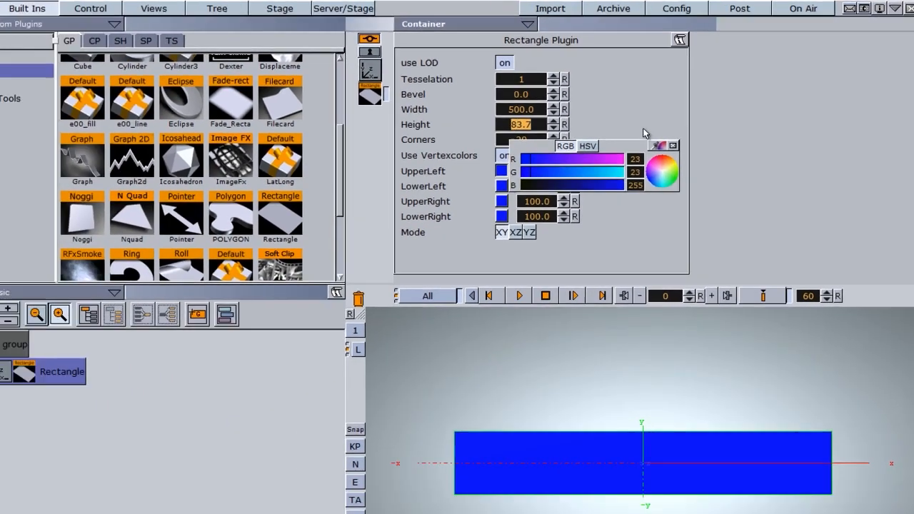
Add an Arial-Bold text to the group, above the Rectangle
{"action": "left_click", "coordinate": [64, 7]}
{"action": "left_click_drag", "start_coordinate": [290, 150], "coordinate": [135, 307]}
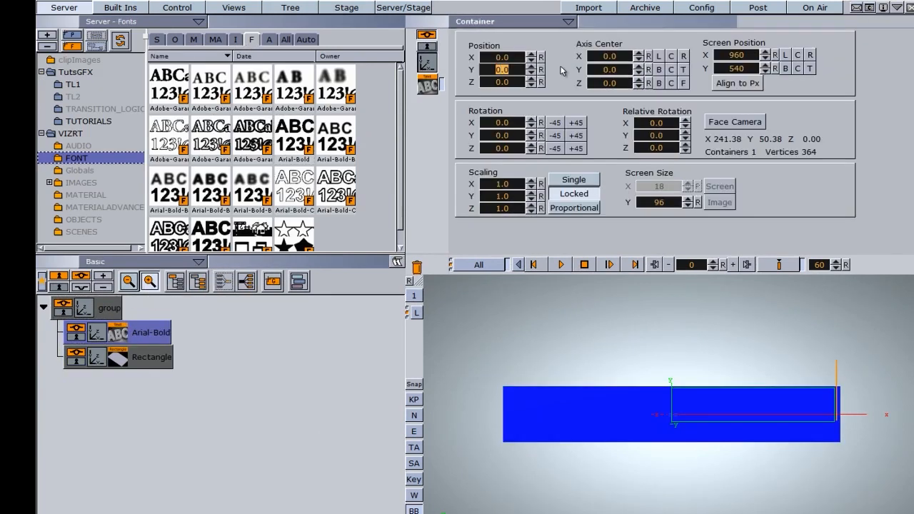
Position the Arial-Bold text on the blue rectangle at X -216, Y -18 and Z 1
{"action": "left_click", "coordinate": [531, 77]}
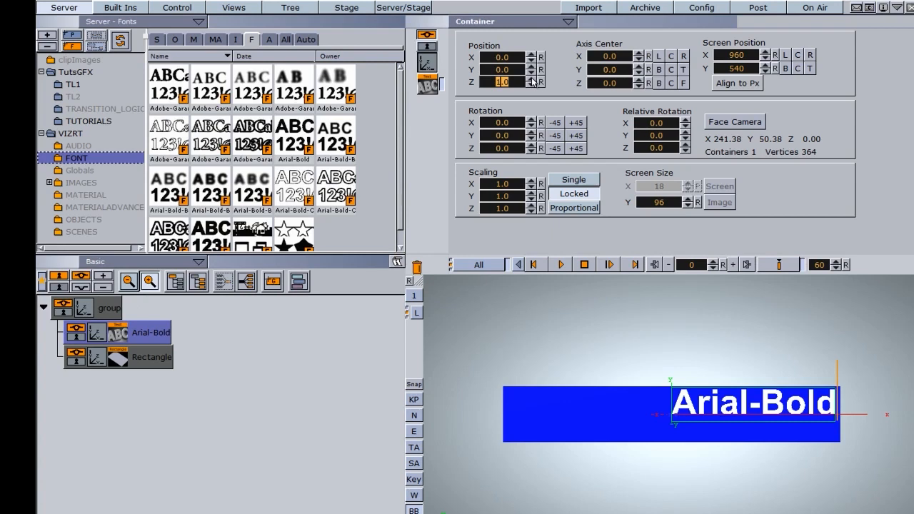
{"action": "left_click_drag", "start_coordinate": [503, 57], "coordinate": [487, 85]}
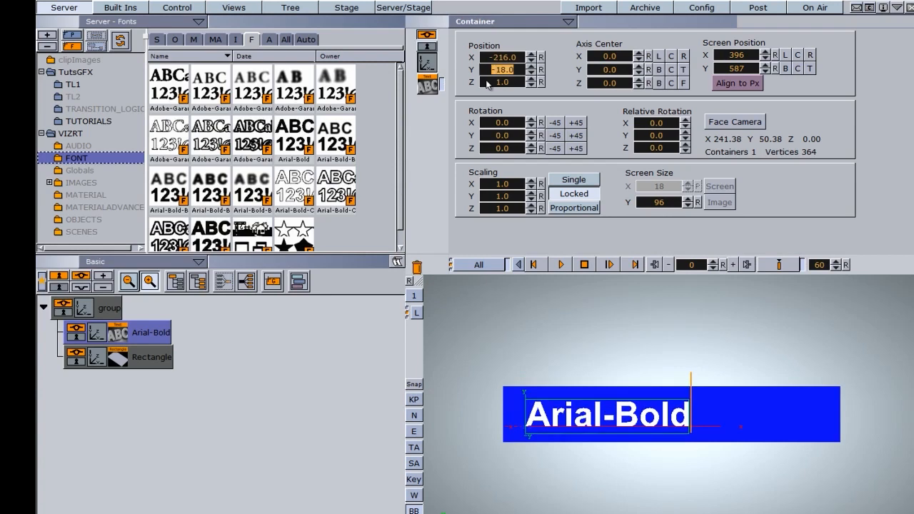
Duplicate the group twice and stack the three bars vertically, raising the first group and setting the third group's Y position to -108
{"action": "left_click", "coordinate": [44, 306]}
{"action": "left_click_drag", "start_coordinate": [108, 310], "coordinate": [95, 365], "text": "ctrl"}
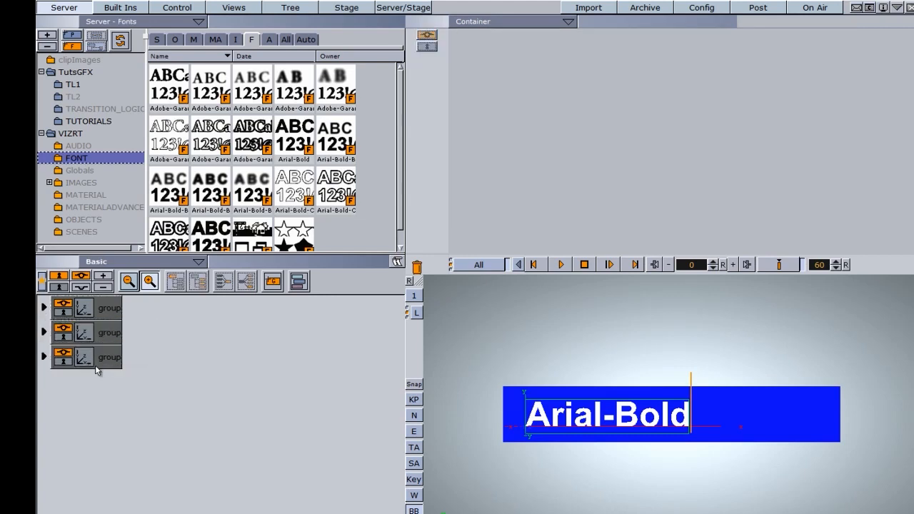
{"action": "left_click", "coordinate": [86, 333]}
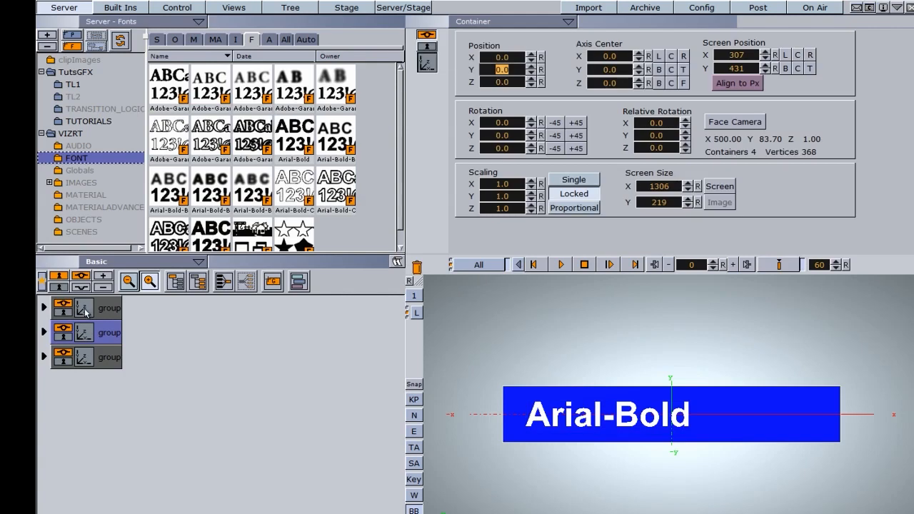
{"action": "left_click", "coordinate": [85, 313]}
{"action": "left_click_drag", "start_coordinate": [498, 75], "coordinate": [431, 92]}
{"action": "left_click", "coordinate": [85, 357]}
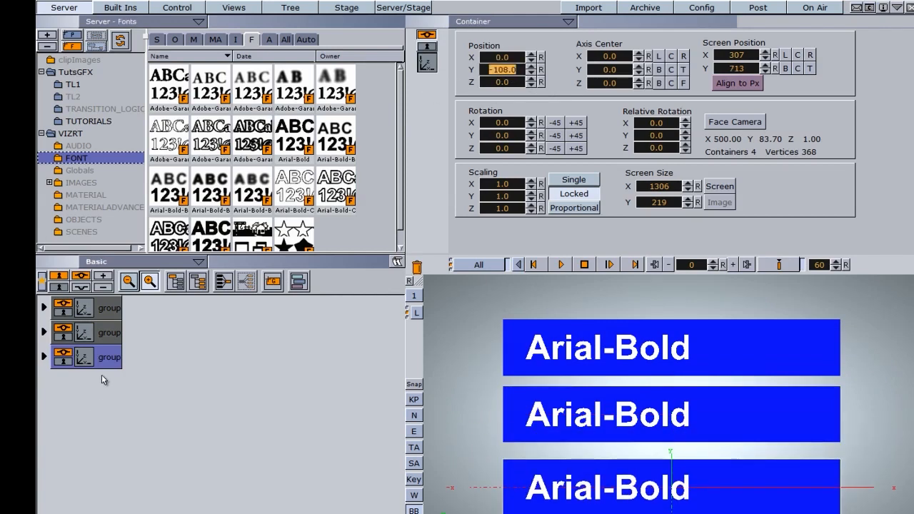
Gather all three groups under a new parent container and expand each group in the scene tree
{"action": "left_click", "coordinate": [112, 305], "text": "shift"}
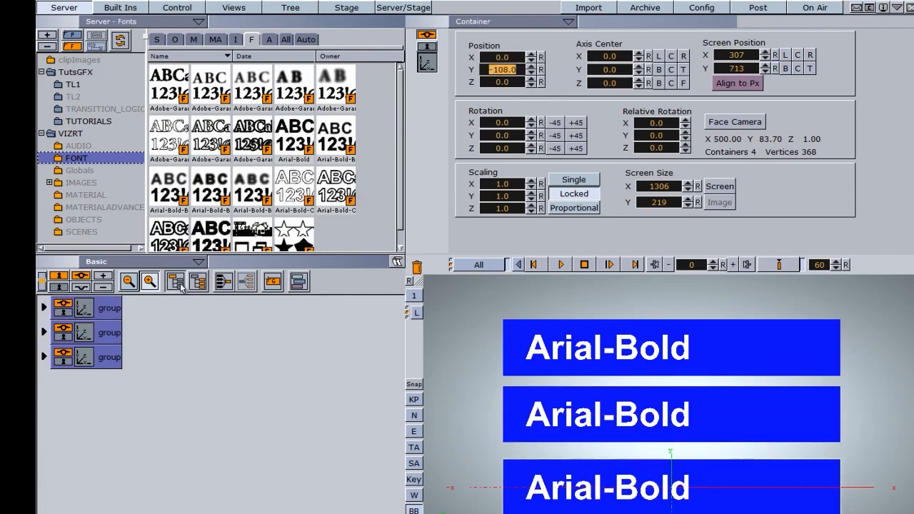
{"action": "left_click", "coordinate": [178, 283]}
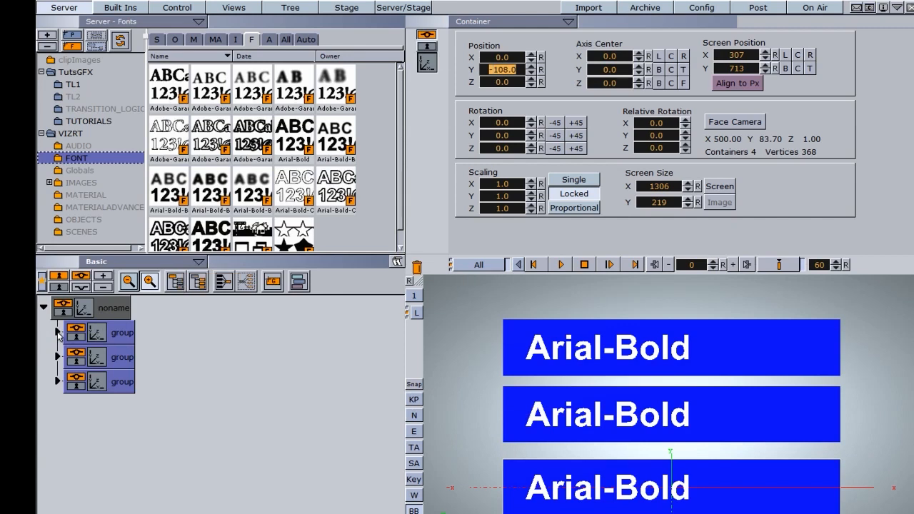
{"action": "left_click", "coordinate": [57, 333]}
{"action": "left_click", "coordinate": [57, 405]}
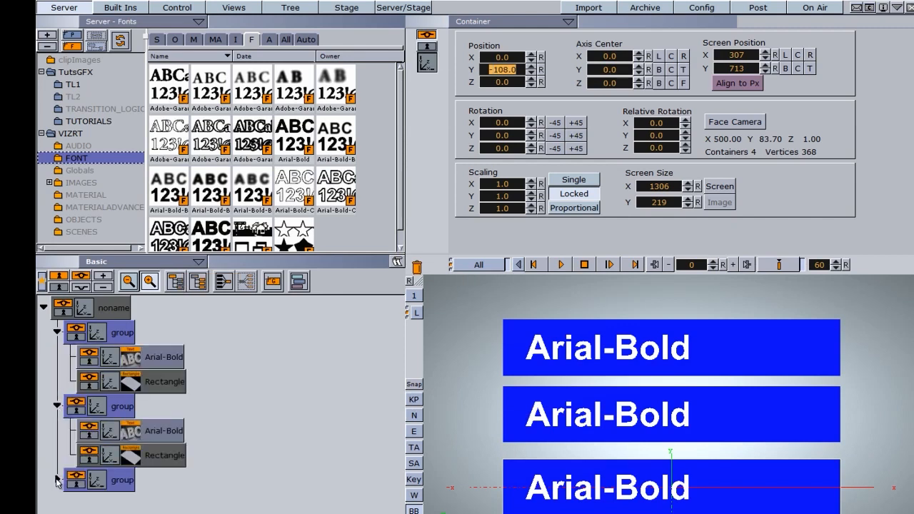
{"action": "left_click", "coordinate": [58, 479]}
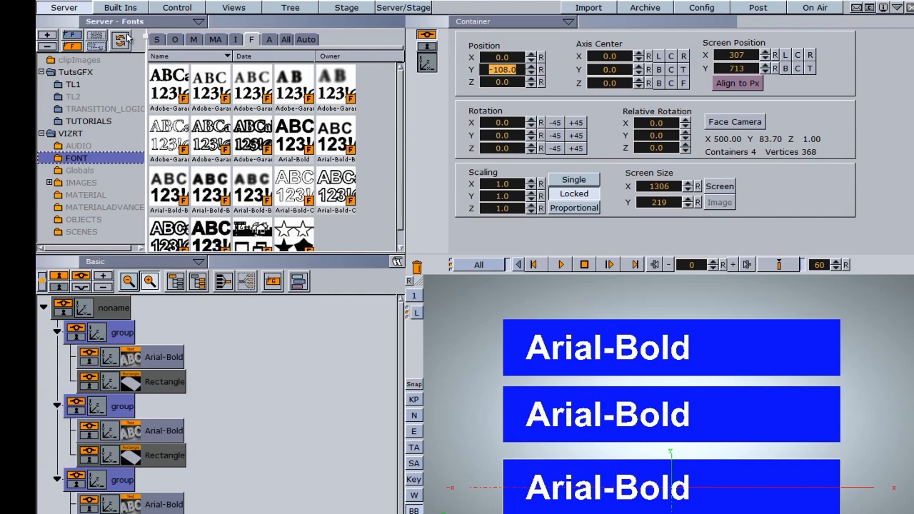
Add the ControlText plugin to the first group's text with field identifier 1
{"action": "left_click", "coordinate": [123, 8]}
{"action": "left_click", "coordinate": [180, 37]}
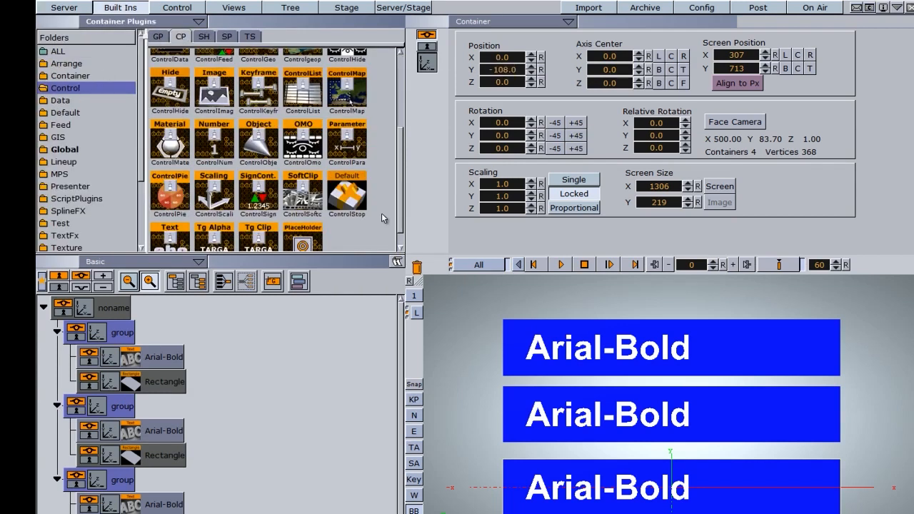
{"action": "scroll", "coordinate": [398, 169], "scroll_direction": "down", "scroll_amount": 1}
{"action": "left_click_drag", "start_coordinate": [172, 228], "coordinate": [154, 359]}
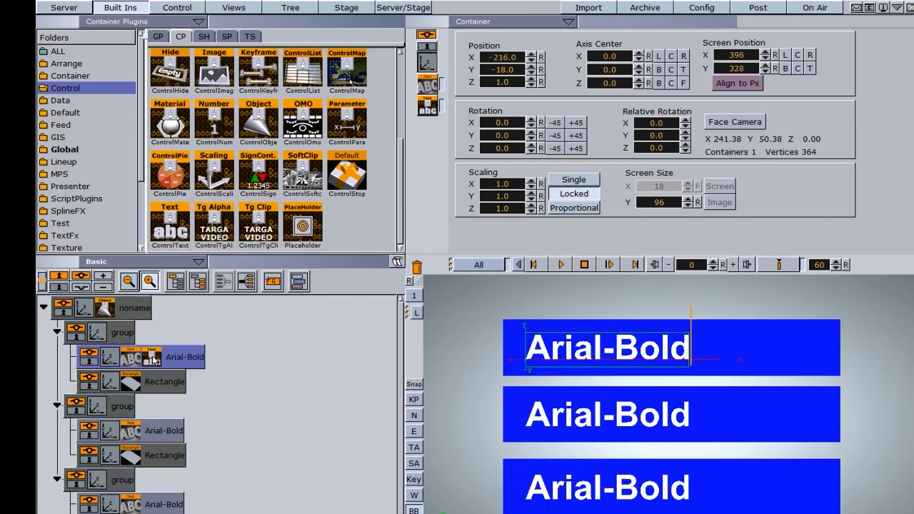
{"action": "left_click", "coordinate": [153, 359]}
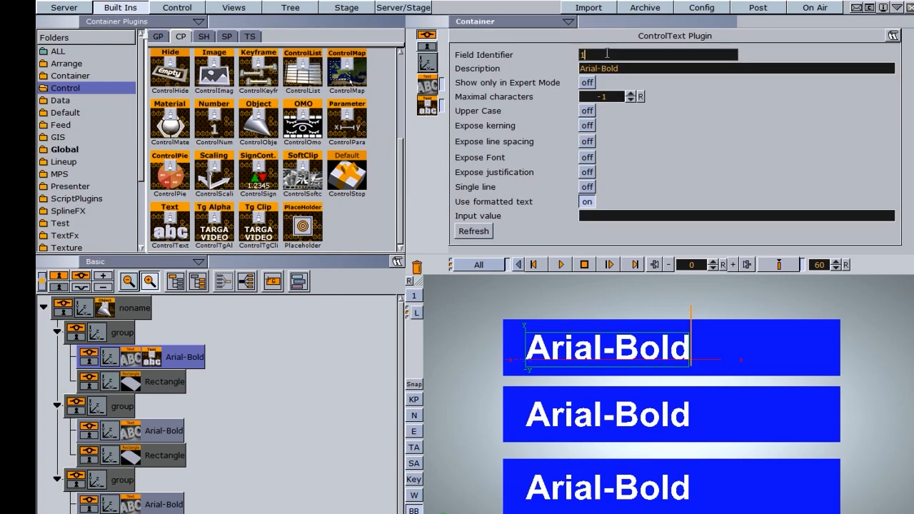
Add the ControlText plugin to the second group's text and set its field identifier to 2
{"action": "left_click_drag", "start_coordinate": [170, 228], "coordinate": [160, 434]}
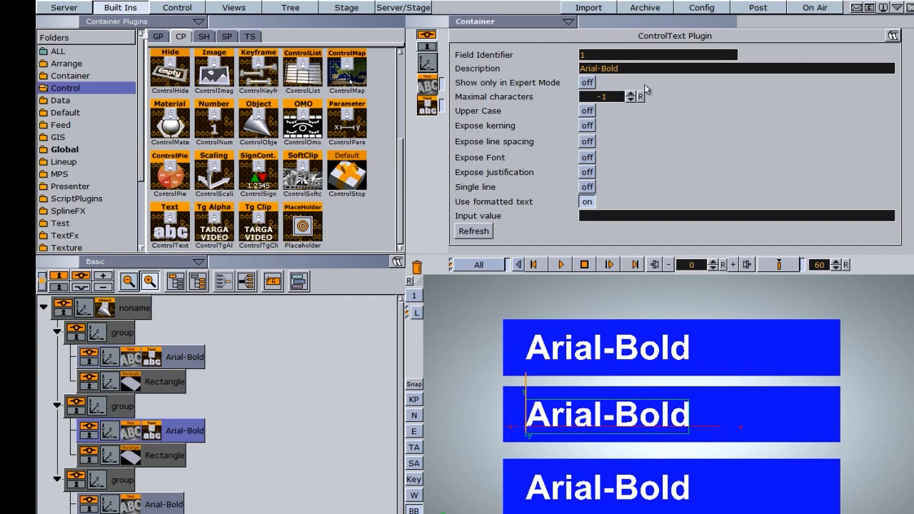
{"action": "left_click", "coordinate": [621, 52]}
{"action": "type", "text": "2"}
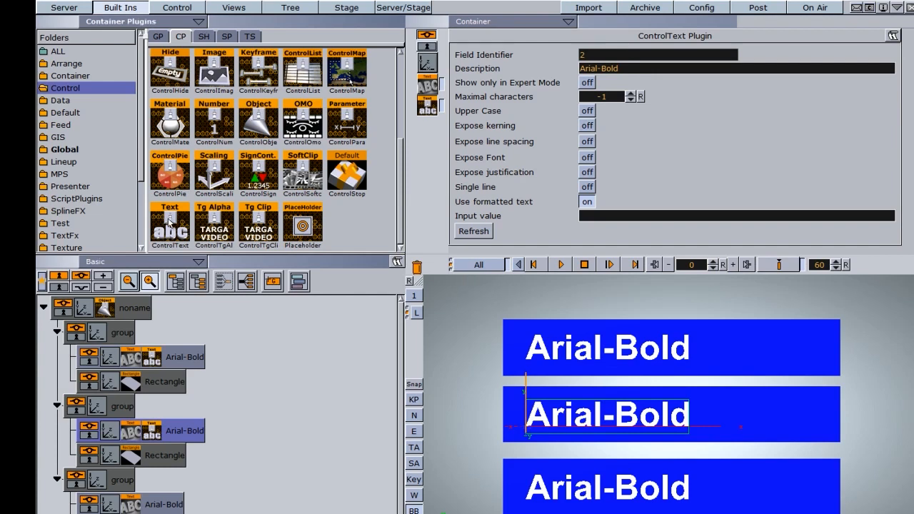
Add the ControlText plugin to the third group's text and set its field identifier to 3
{"action": "left_click_drag", "start_coordinate": [170, 225], "coordinate": [157, 503]}
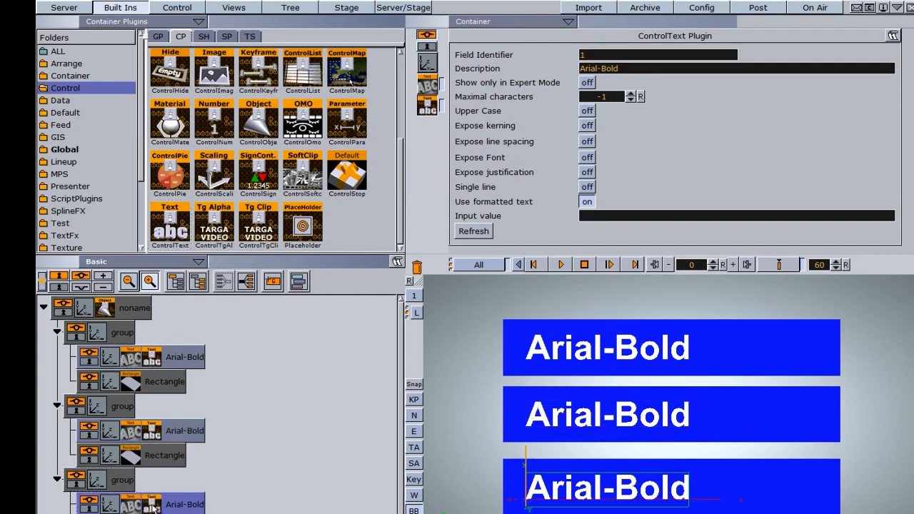
{"action": "left_click", "coordinate": [659, 55]}
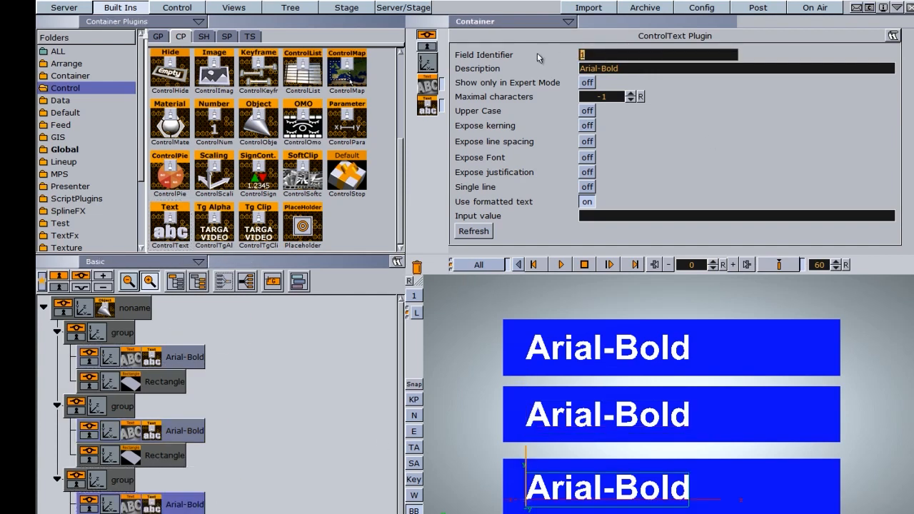
{"action": "type", "text": "3"}
Add ControlHideOnEmpty to the first group's Rectangle, keeping field identifier 1 to match its text, and turn off Treat input as numerical
{"action": "scroll", "coordinate": [170, 73], "scroll_direction": "up", "scroll_amount": 1}
{"action": "mouse_move", "coordinate": [170, 73]}
{"action": "left_mouse_down"}
{"action": "mouse_move", "coordinate": [186, 122]}
{"action": "mouse_move", "coordinate": [196, 107]}
{"action": "mouse_move", "coordinate": [172, 71]}
{"action": "left_mouse_up"}
{"action": "left_click_drag", "start_coordinate": [170, 127], "coordinate": [166, 386]}
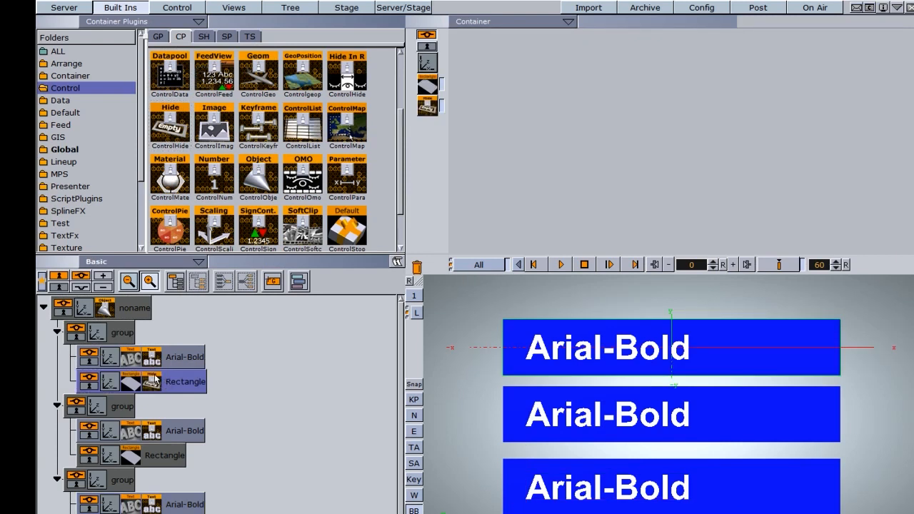
{"action": "left_click", "coordinate": [152, 354]}
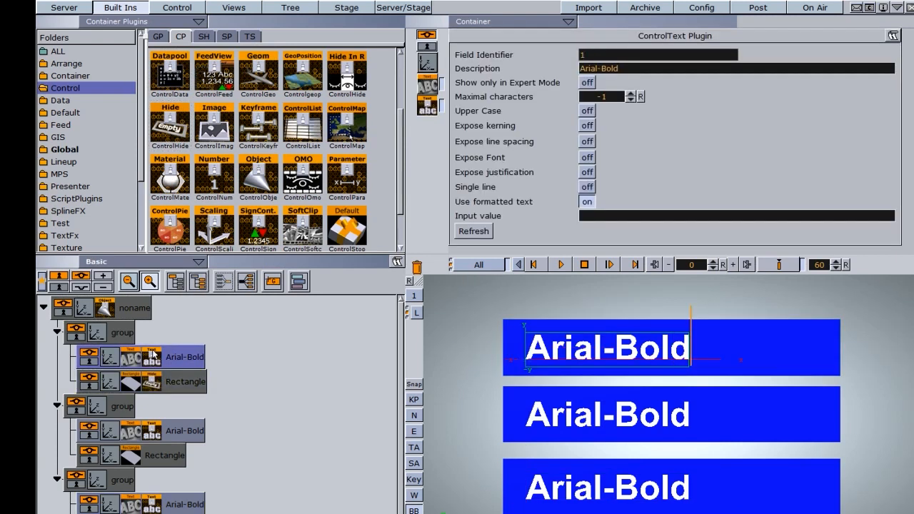
{"action": "left_click", "coordinate": [154, 386]}
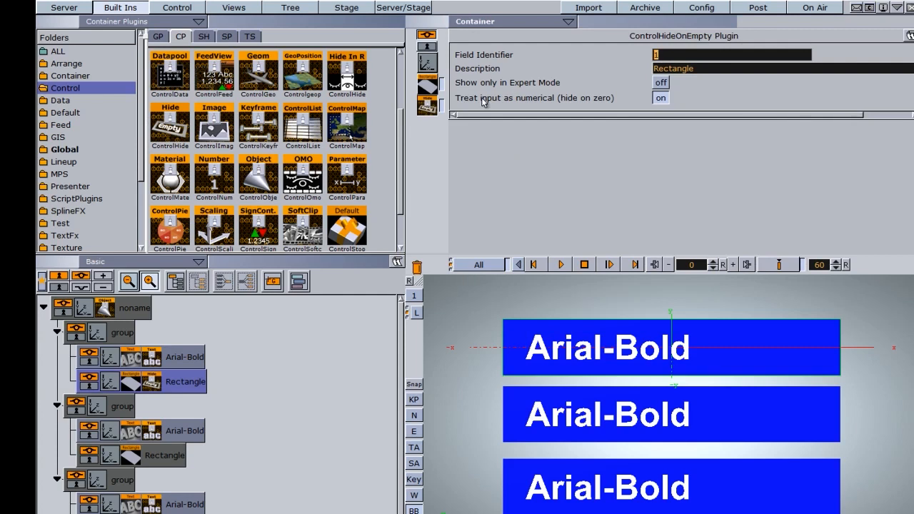
{"action": "left_click", "coordinate": [663, 100]}
Add ControlHideOnEmpty to the second group's Rectangle and set its field identifier to 2
{"action": "left_click_drag", "start_coordinate": [169, 125], "coordinate": [171, 454]}
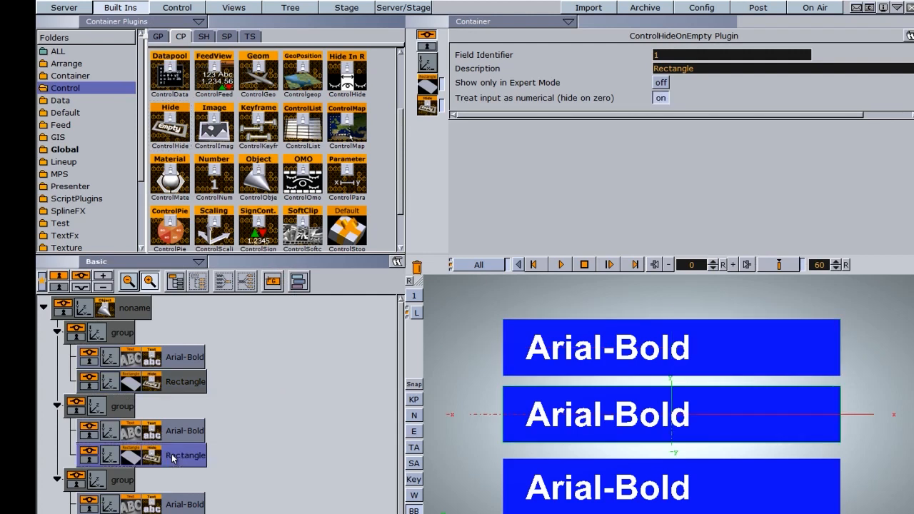
{"action": "left_click_drag", "start_coordinate": [692, 55], "coordinate": [592, 55]}
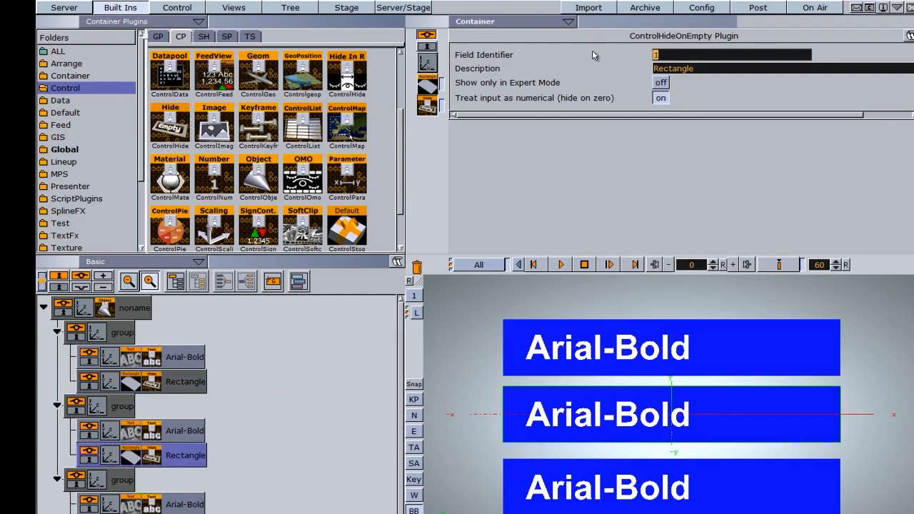
{"action": "type", "text": "2"}
Add ControlHideOnEmpty to the third group's Rectangle and set its field identifier to 3
{"action": "left_click_drag", "start_coordinate": [170, 125], "coordinate": [172, 492]}
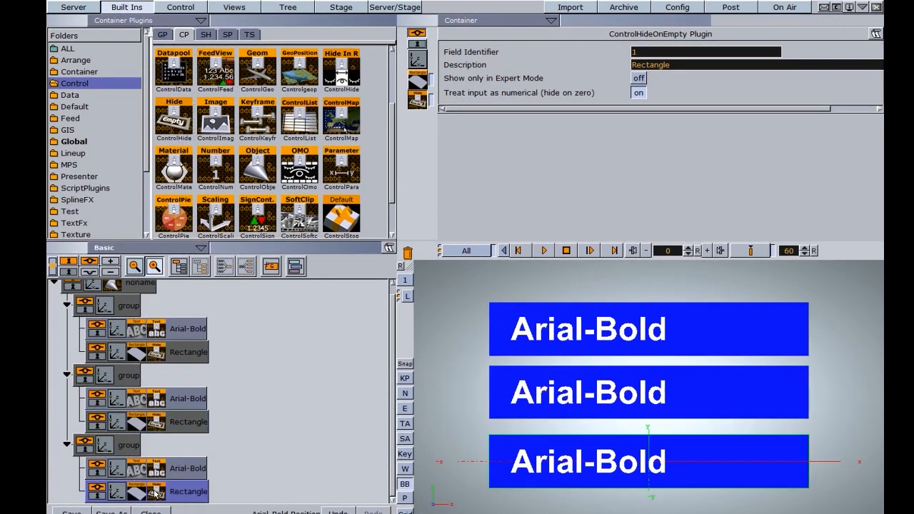
{"action": "double_click", "coordinate": [653, 52]}
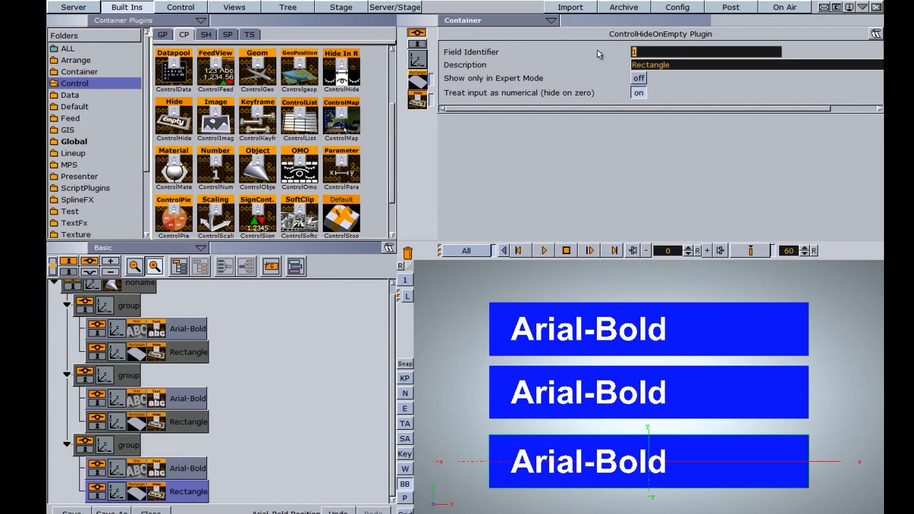
{"action": "type", "text": "3"}
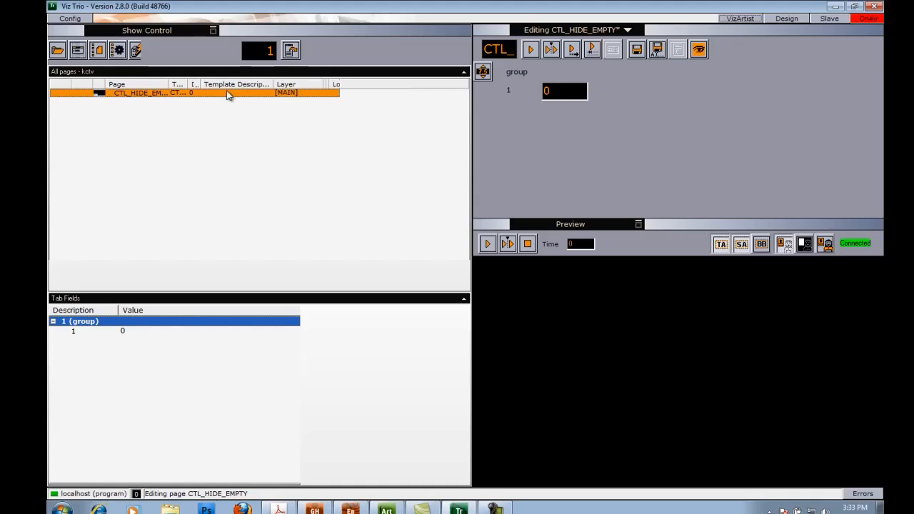
In Viz Trio, reimport the CTL_HIDE_EMPTY template, open it for editing and expand its three tab fields
{"action": "right_click", "coordinate": [225, 99]}
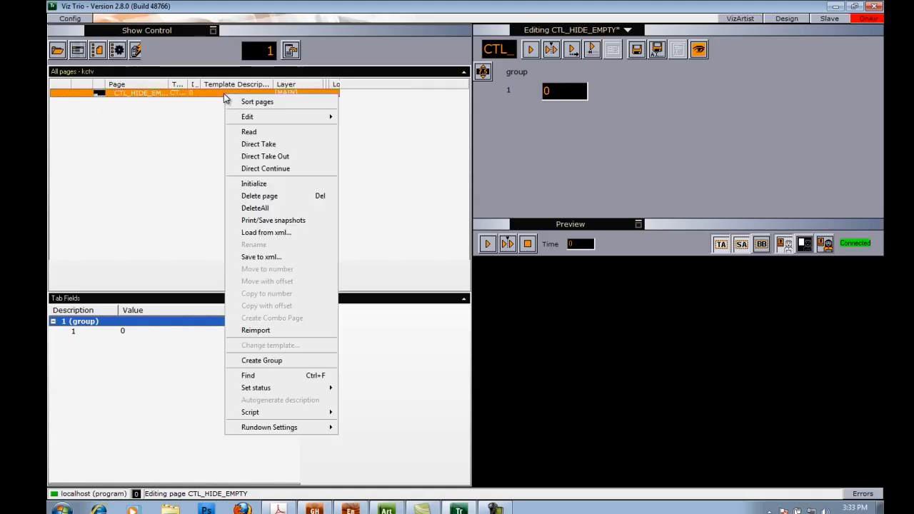
{"action": "left_click", "coordinate": [265, 329]}
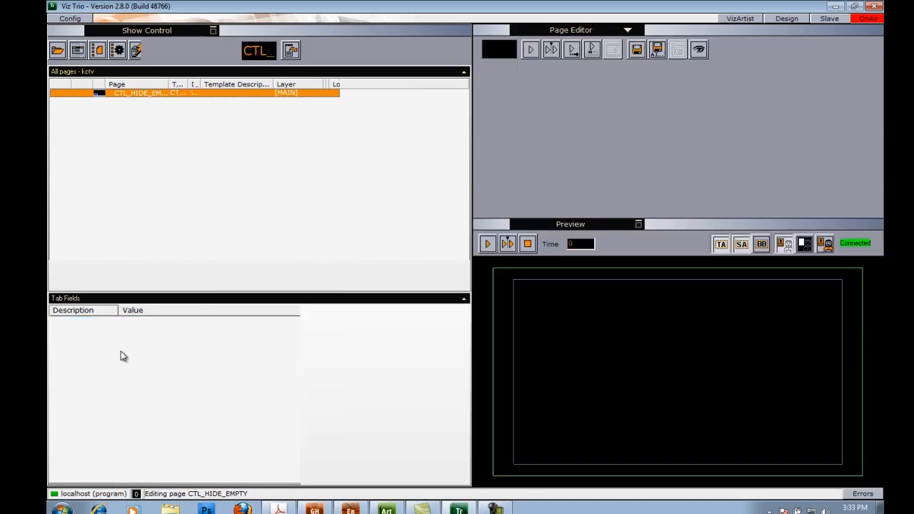
{"action": "left_click", "coordinate": [179, 95]}
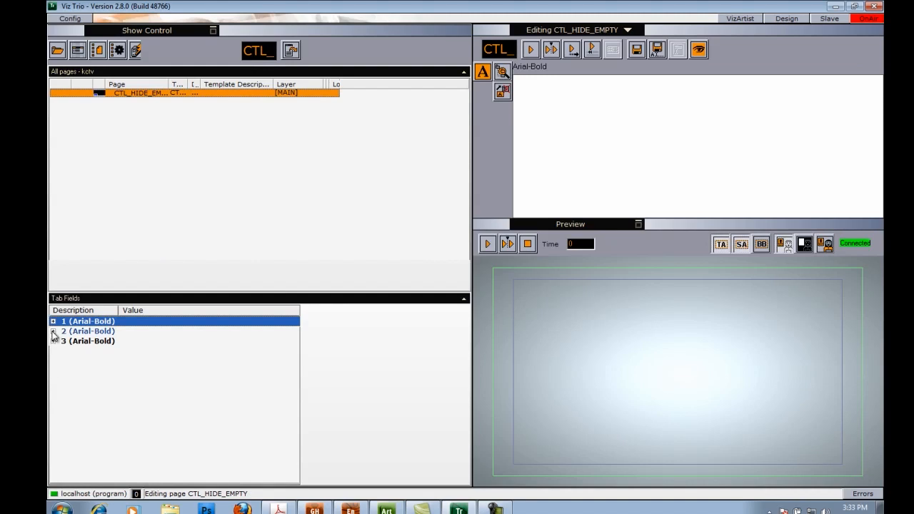
{"action": "left_click", "coordinate": [52, 322]}
{"action": "left_click", "coordinate": [53, 341]}
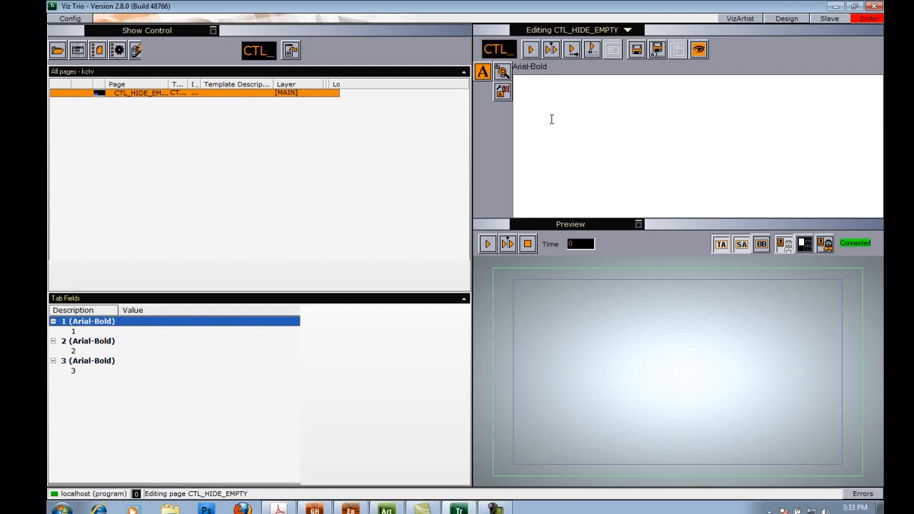
Fill the three text fields with LINE 1, LINE 2 and LINE 3
{"action": "left_click", "coordinate": [539, 93]}
{"action": "type", "text": "L"}
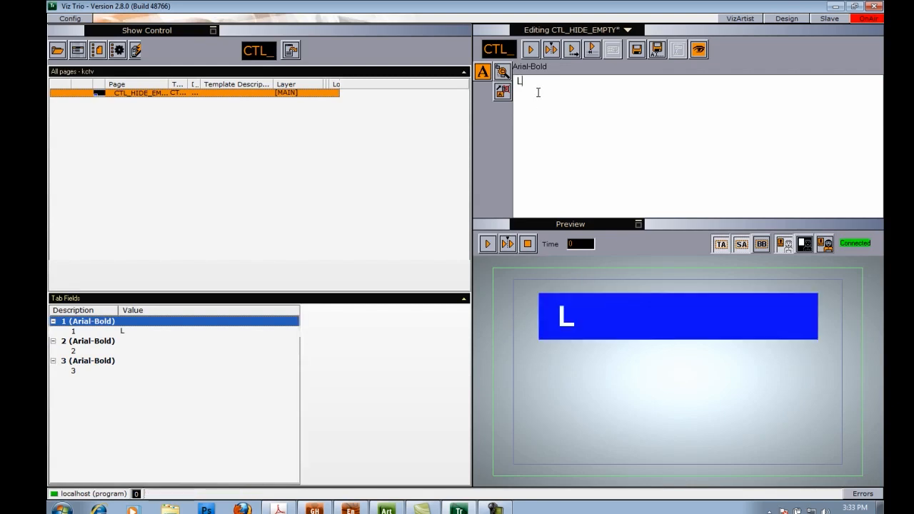
{"action": "type", "text": "INE 1"}
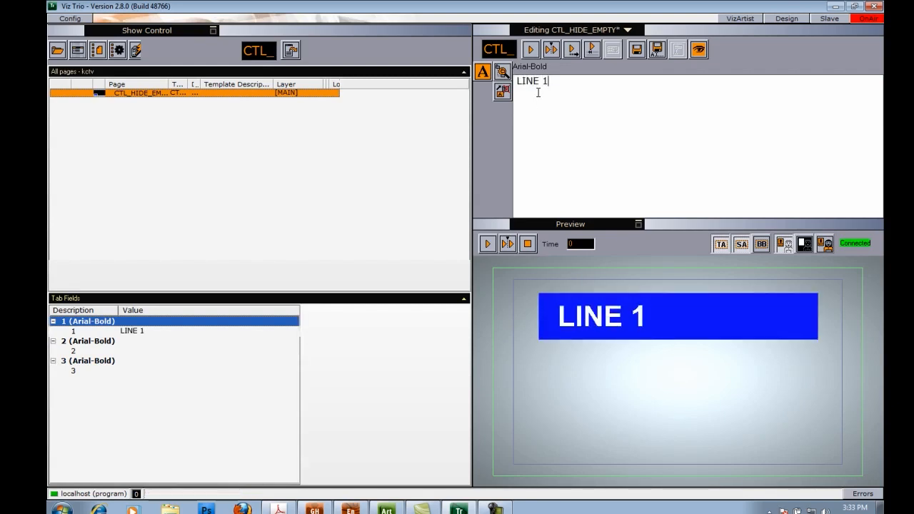
{"action": "left_click", "coordinate": [79, 352]}
{"action": "type", "text": "LINE 2"}
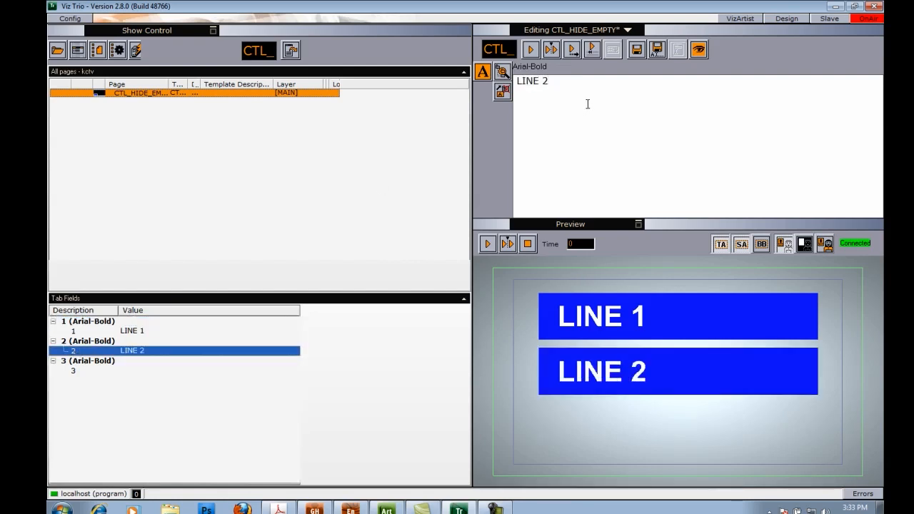
{"action": "left_click", "coordinate": [80, 362]}
{"action": "type", "text": "LI"}
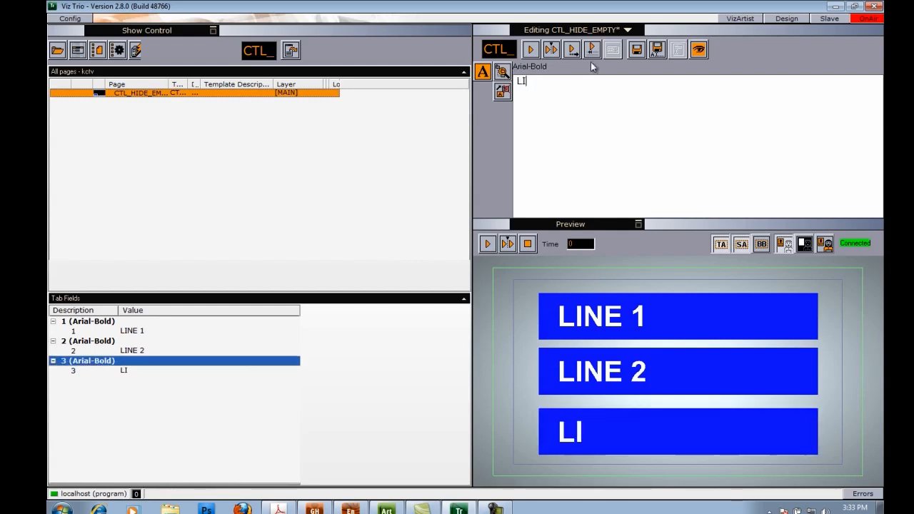
{"action": "type", "text": "NE 3"}
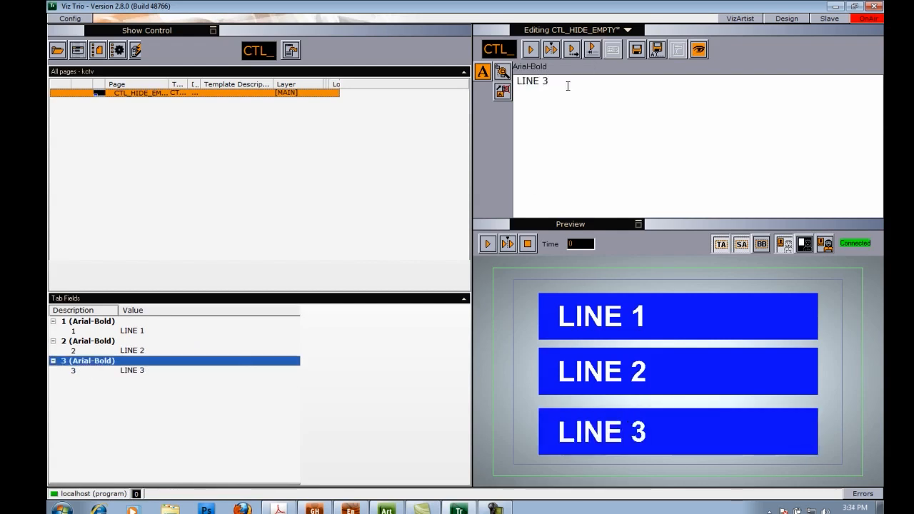
Clear the text of field 2 to test hiding its rectangle
{"action": "left_click", "coordinate": [134, 349]}
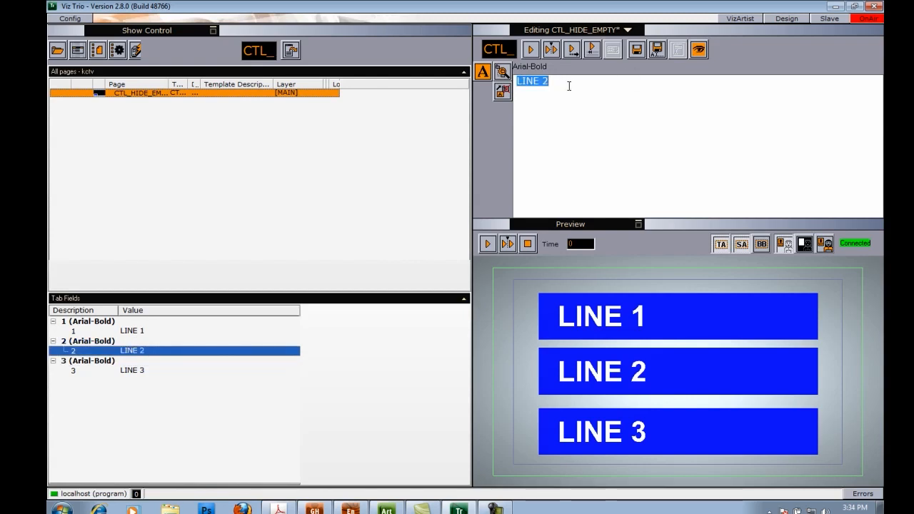
{"action": "key", "text": "Delete"}
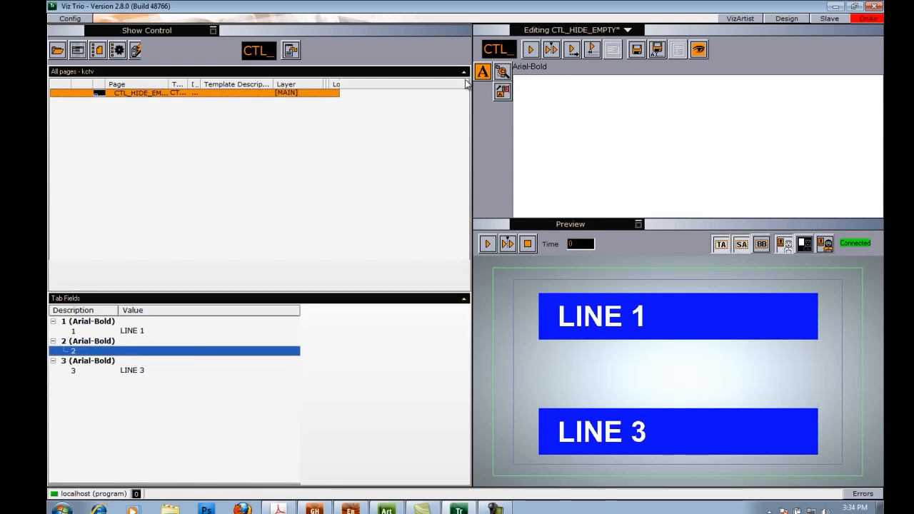